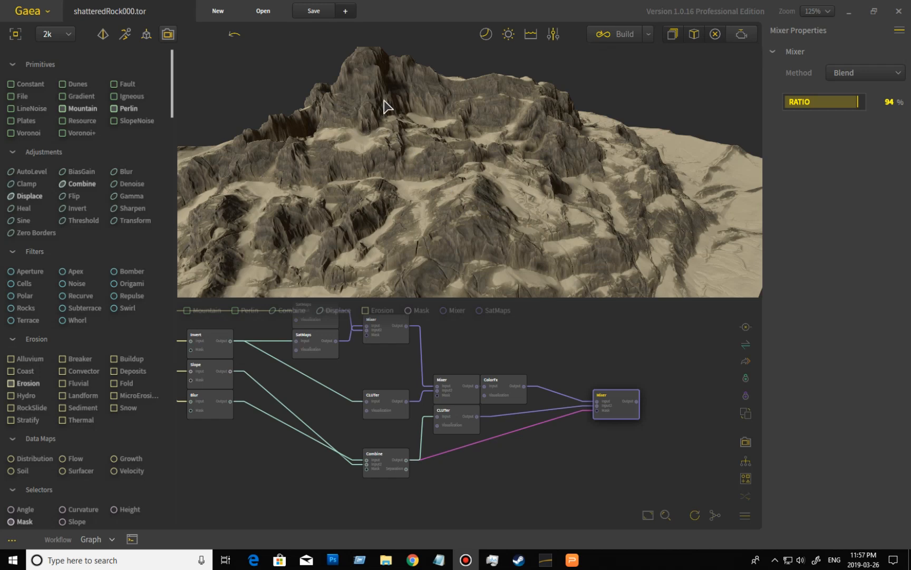
Examine the finished Mixer terrain from several angles and trace the node graph back to its starting Gradient and Voronoi nodes.
{"action": "left_click_drag", "start_coordinate": [400, 170], "coordinate": [551, 193]}
{"action": "left_click_drag", "start_coordinate": [421, 208], "coordinate": [271, 220]}
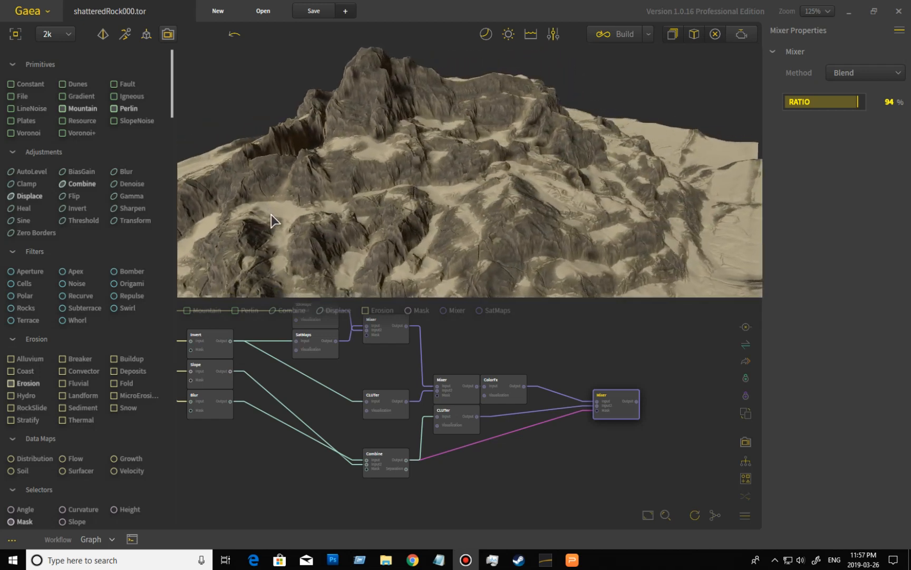
{"action": "left_click_drag", "start_coordinate": [492, 181], "coordinate": [517, 200]}
{"action": "left_click_drag", "start_coordinate": [413, 219], "coordinate": [367, 217]}
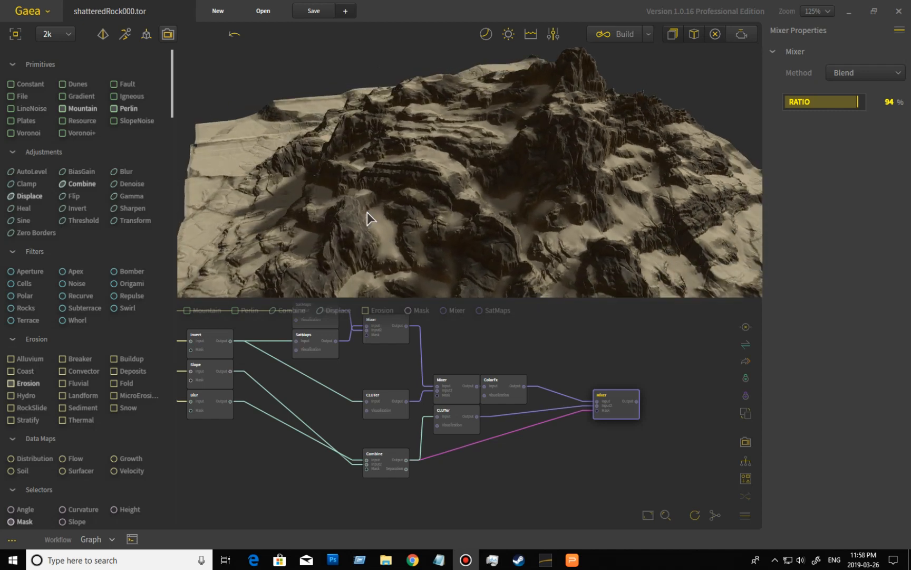
{"action": "left_click_drag", "start_coordinate": [266, 222], "coordinate": [557, 231]}
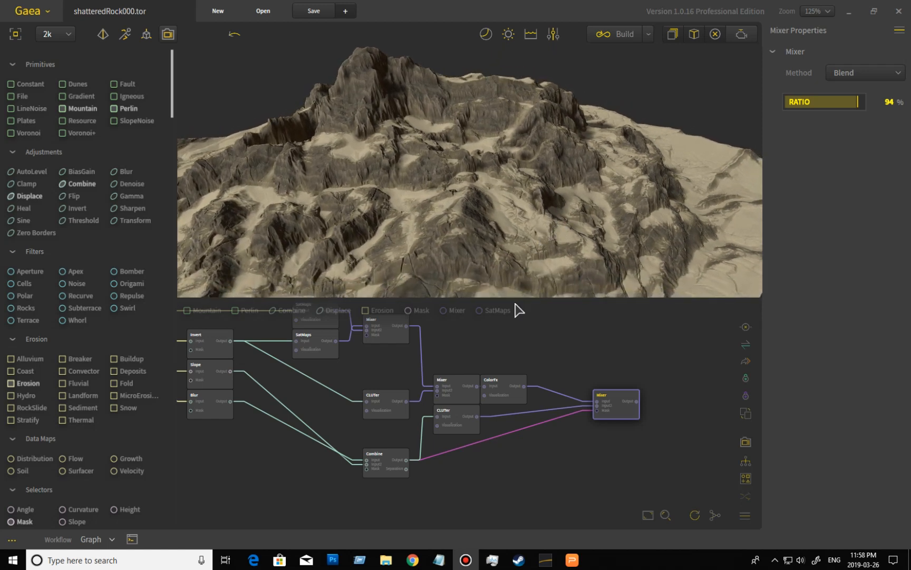
{"action": "left_click_drag", "start_coordinate": [269, 367], "coordinate": [504, 427]}
{"action": "left_click_drag", "start_coordinate": [307, 443], "coordinate": [585, 507]}
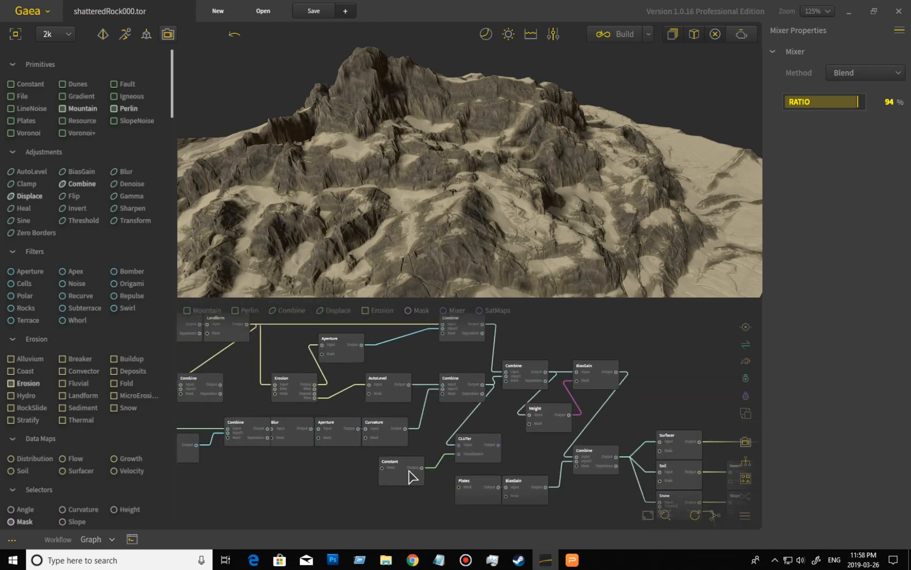
{"action": "left_click_drag", "start_coordinate": [216, 429], "coordinate": [517, 473]}
{"action": "left_click_drag", "start_coordinate": [306, 437], "coordinate": [586, 471]}
{"action": "left_click_drag", "start_coordinate": [356, 435], "coordinate": [360, 449]}
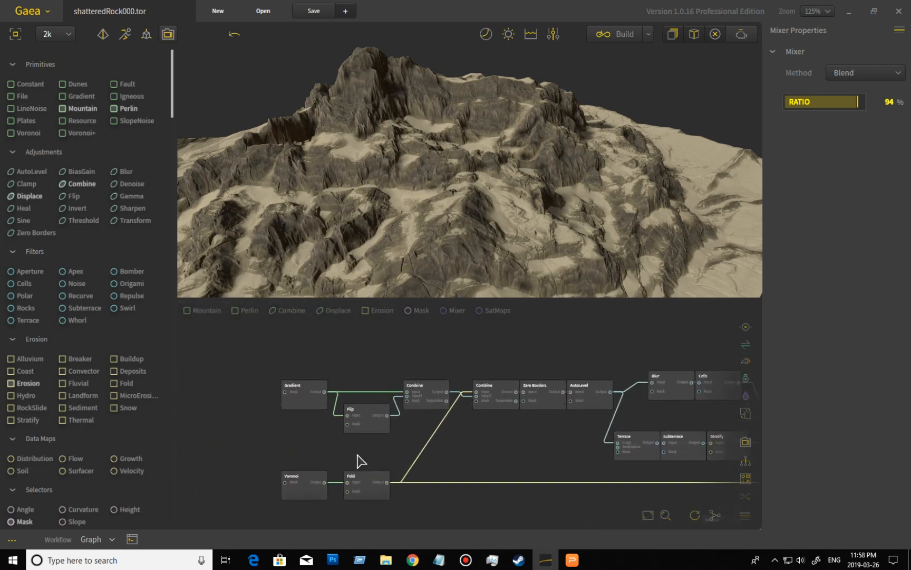
{"action": "left_click_drag", "start_coordinate": [508, 254], "coordinate": [472, 243]}
{"action": "scroll", "coordinate": [468, 255], "scroll_direction": "up", "scroll_amount": 2}
{"action": "scroll", "coordinate": [470, 254], "scroll_direction": "down", "scroll_amount": 6}
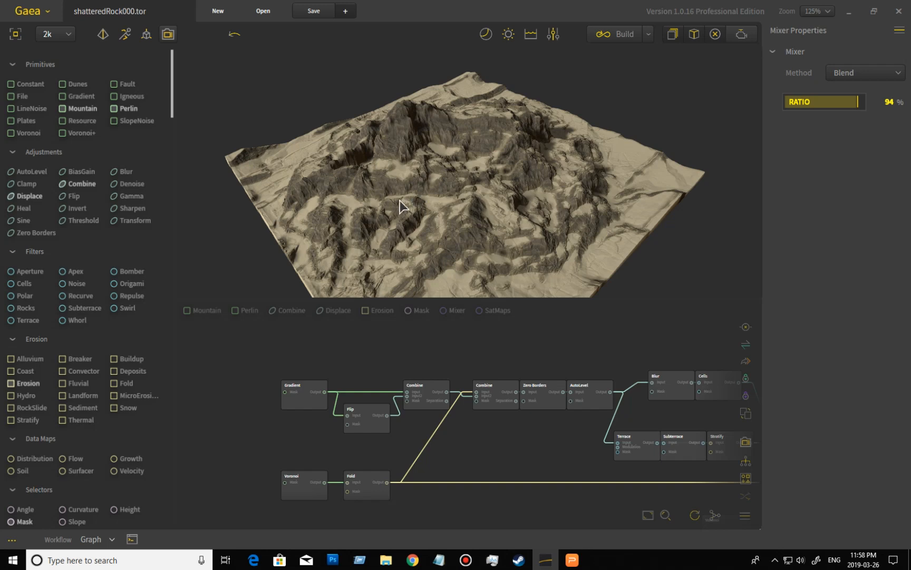
{"action": "left_click_drag", "start_coordinate": [395, 206], "coordinate": [378, 226]}
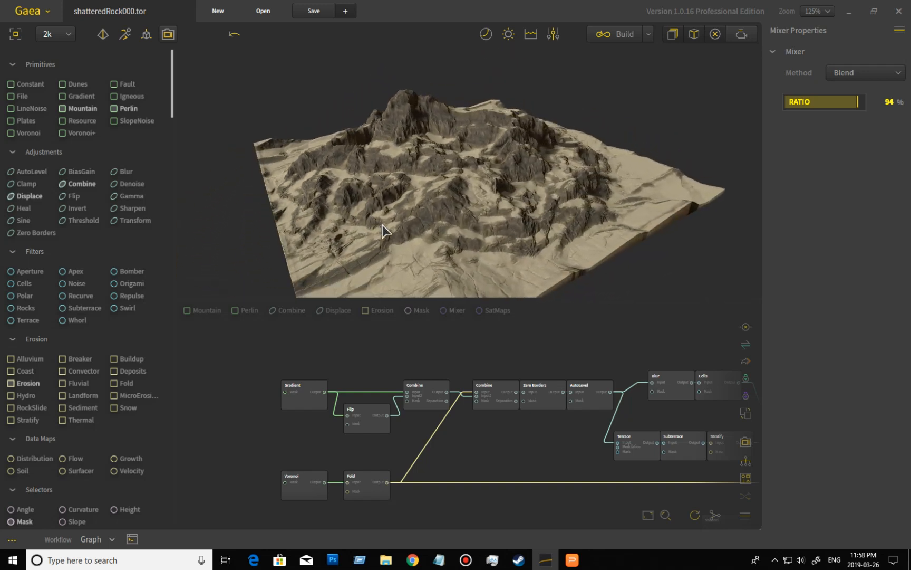
Preview the Gradient, its vertical Flip and the Min Combine node that merges them.
{"action": "left_click", "coordinate": [302, 405]}
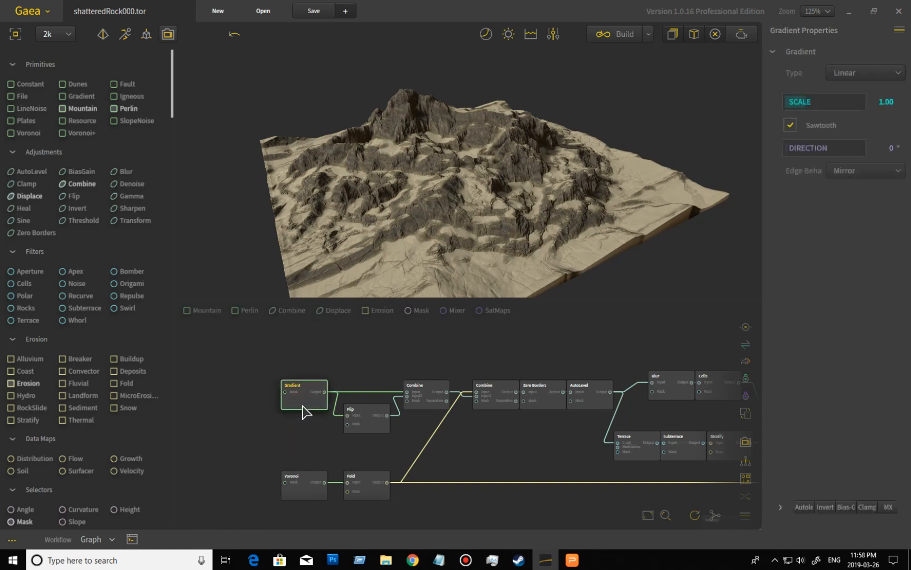
{"action": "left_click_drag", "start_coordinate": [376, 250], "coordinate": [460, 236]}
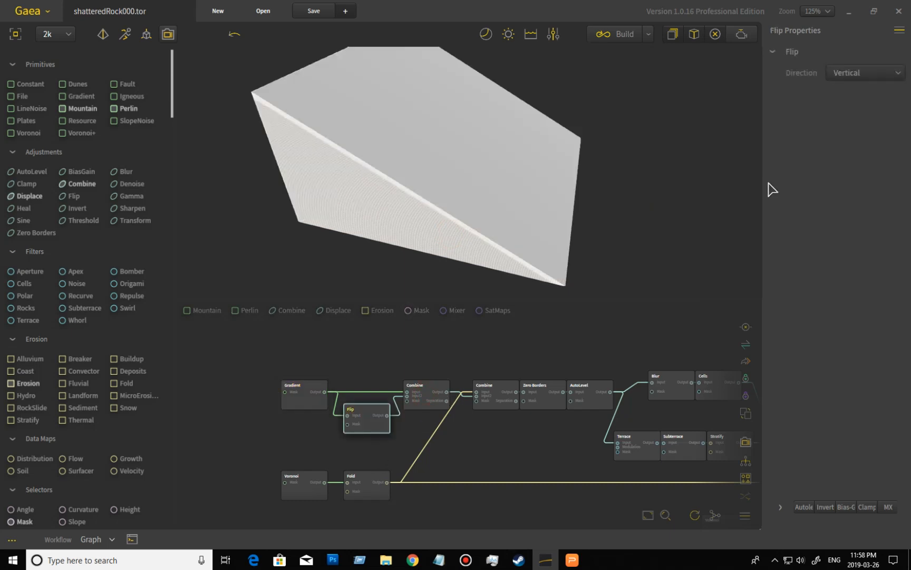
{"action": "mouse_move", "coordinate": [583, 198]}
{"action": "left_mouse_down"}
{"action": "mouse_move", "coordinate": [525, 207]}
{"action": "mouse_move", "coordinate": [647, 202]}
{"action": "mouse_move", "coordinate": [685, 185]}
{"action": "mouse_move", "coordinate": [610, 207]}
{"action": "mouse_move", "coordinate": [539, 207]}
{"action": "mouse_move", "coordinate": [658, 184]}
{"action": "mouse_move", "coordinate": [594, 196]}
{"action": "left_mouse_up"}
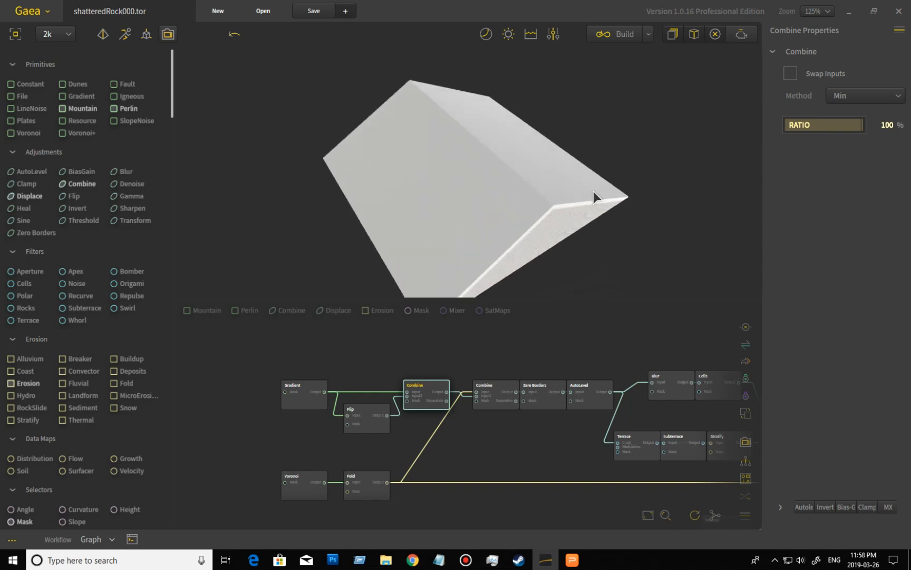
Preview the Voronoi node and compare it with the Fold node fed by it, viewing the folded terrain up close.
{"action": "left_click", "coordinate": [306, 495]}
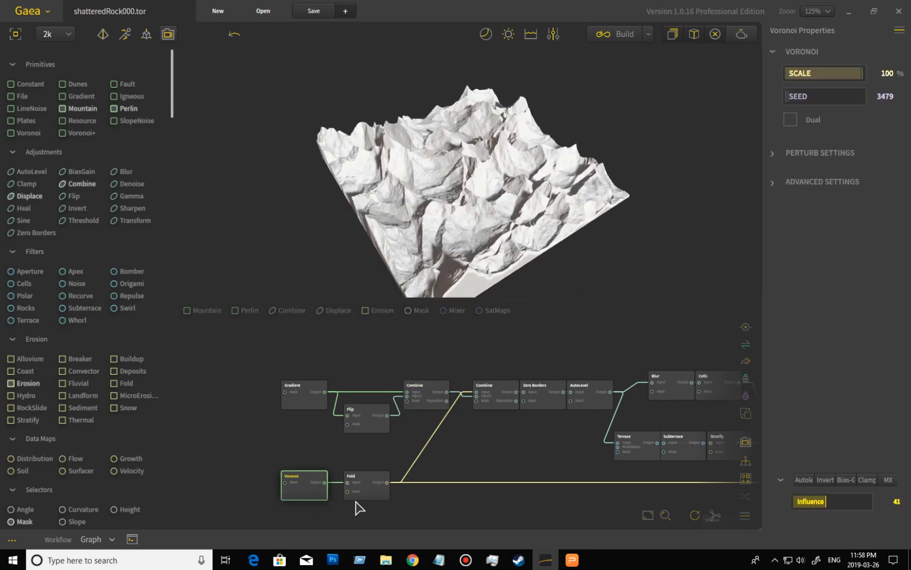
{"action": "left_click", "coordinate": [374, 499]}
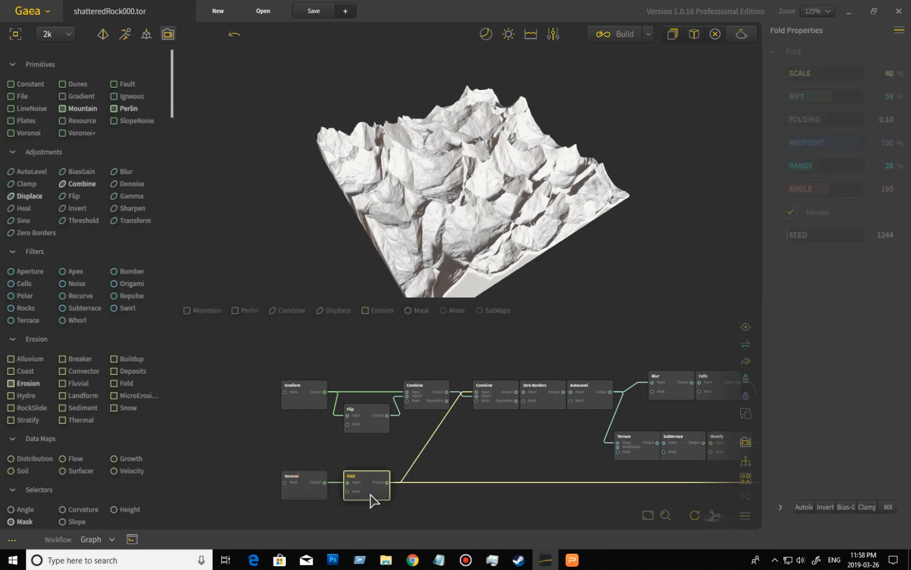
{"action": "mouse_move", "coordinate": [530, 251]}
{"action": "left_mouse_down"}
{"action": "mouse_move", "coordinate": [376, 237]}
{"action": "mouse_move", "coordinate": [594, 231]}
{"action": "mouse_move", "coordinate": [480, 224]}
{"action": "mouse_move", "coordinate": [423, 240]}
{"action": "mouse_move", "coordinate": [526, 239]}
{"action": "mouse_move", "coordinate": [501, 233]}
{"action": "left_mouse_up"}
{"action": "scroll", "coordinate": [504, 240], "scroll_direction": "up", "scroll_amount": 6}
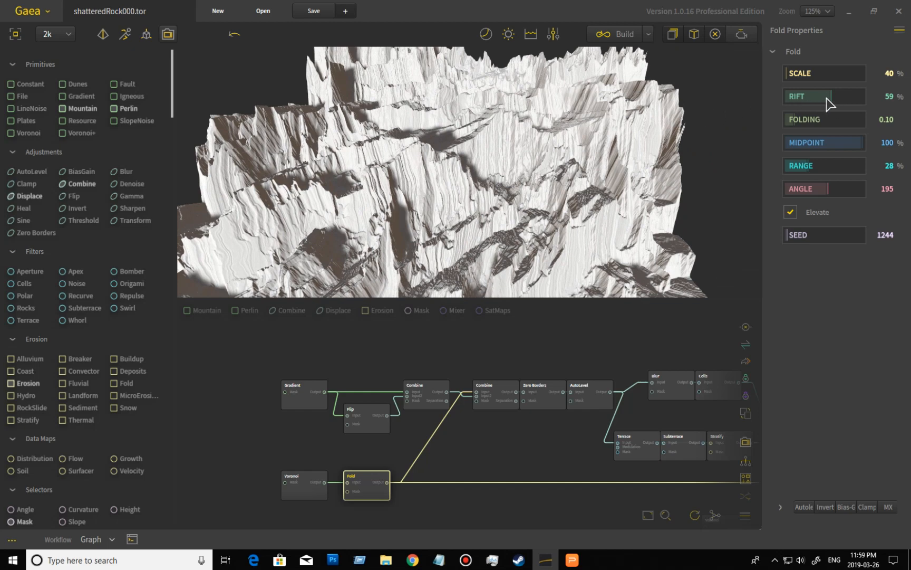
{"action": "left_click_drag", "start_coordinate": [556, 201], "coordinate": [432, 227]}
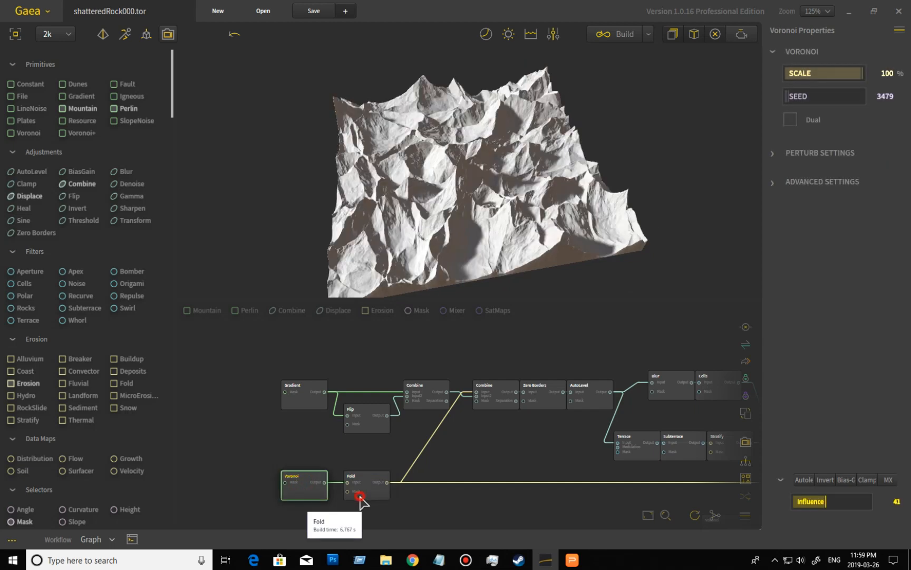
{"action": "key", "text": "Right"}
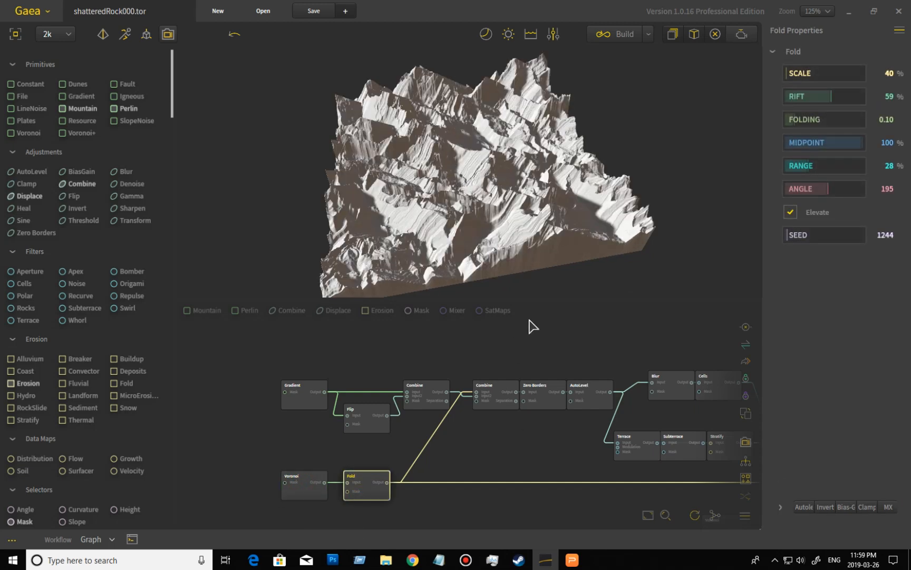
{"action": "left_click_drag", "start_coordinate": [529, 228], "coordinate": [529, 250]}
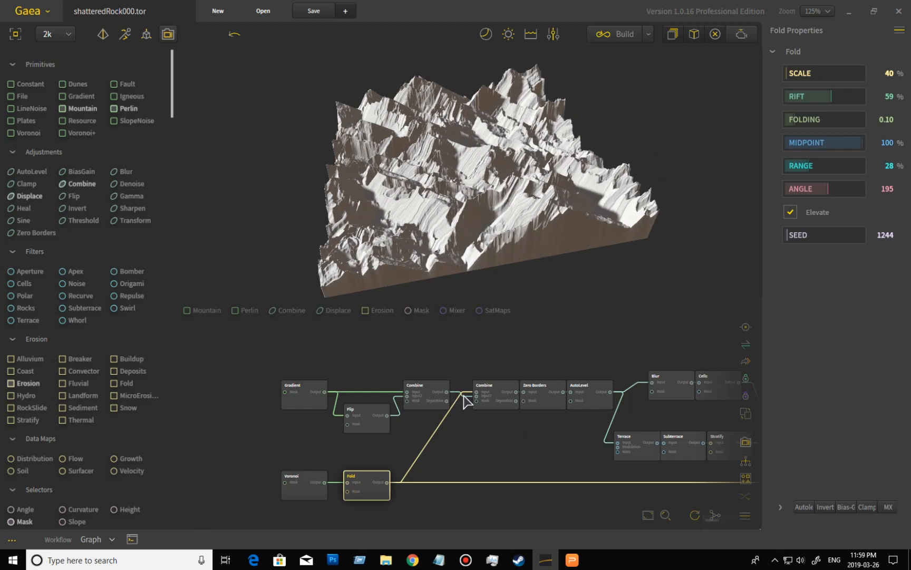
Inspect the terrain at the Multiply Combine, Zero Borders and AutoLevel nodes in turn.
{"action": "left_click", "coordinate": [498, 395]}
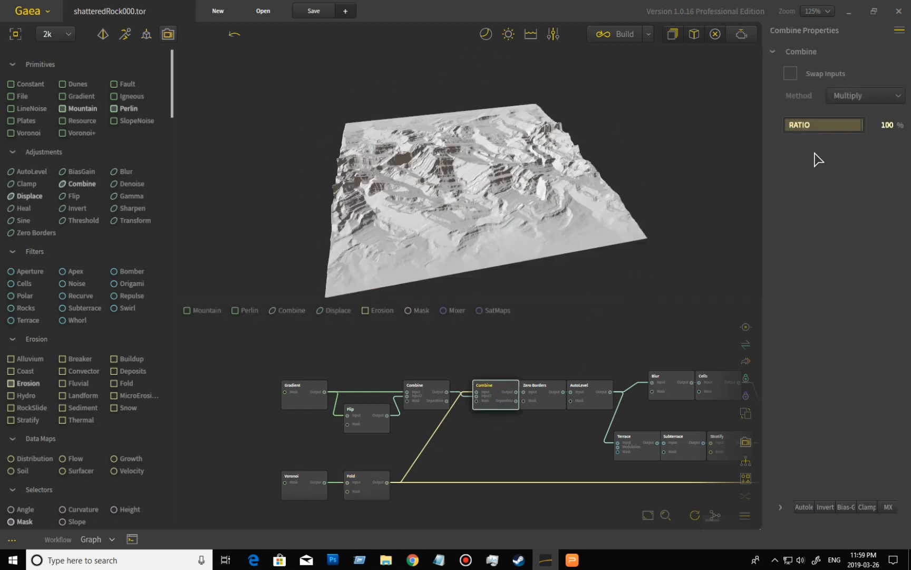
{"action": "left_click_drag", "start_coordinate": [565, 230], "coordinate": [622, 229]}
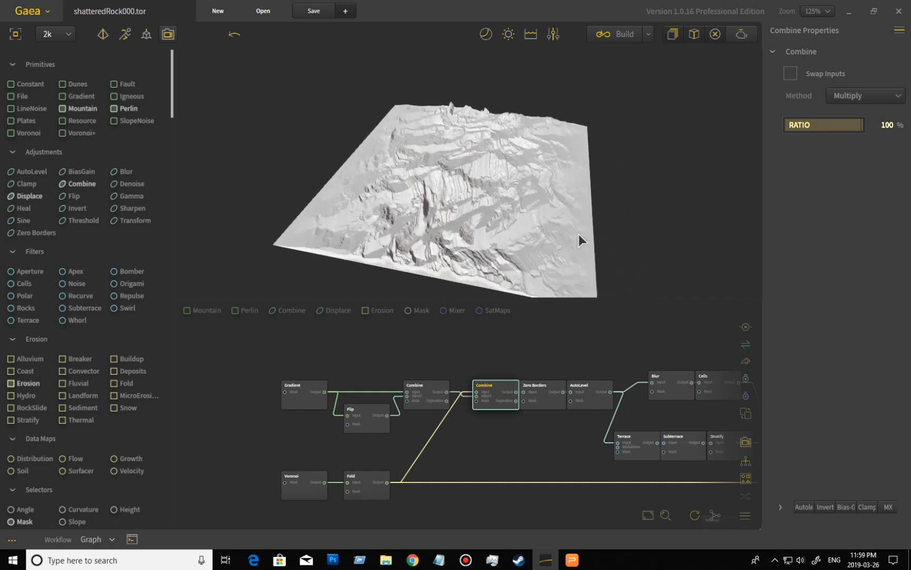
{"action": "scroll", "coordinate": [478, 234], "scroll_direction": "up", "scroll_amount": 3}
{"action": "left_click_drag", "start_coordinate": [475, 233], "coordinate": [554, 291]}
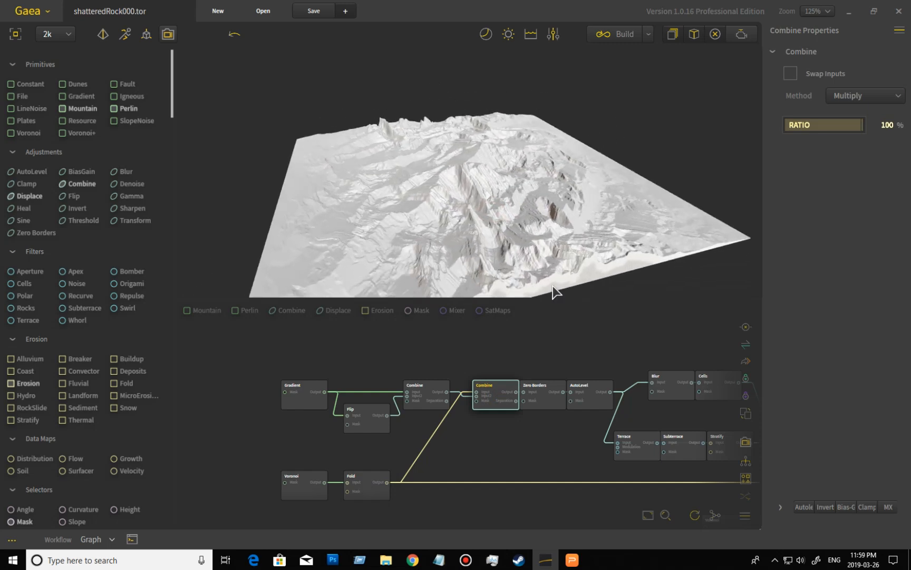
{"action": "left_click", "coordinate": [548, 398]}
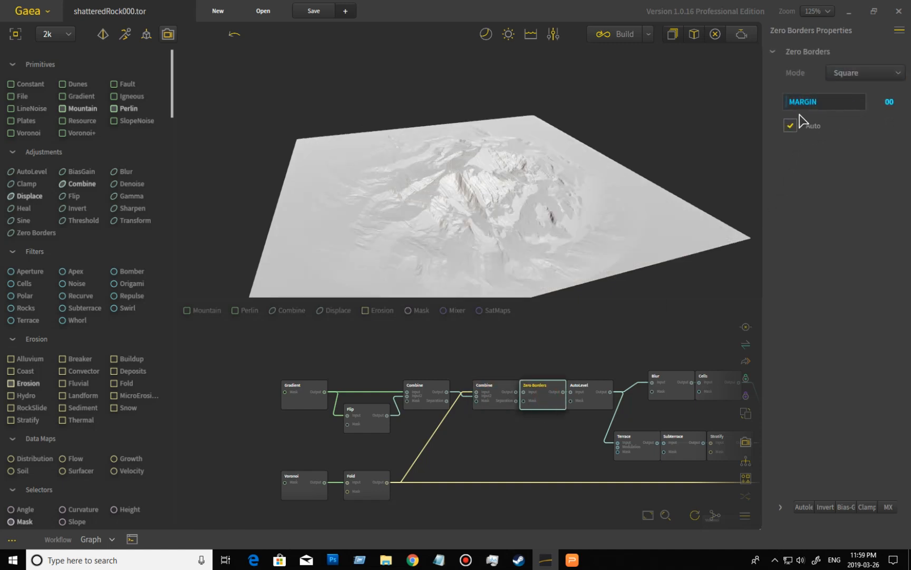
{"action": "left_click_drag", "start_coordinate": [560, 153], "coordinate": [421, 195]}
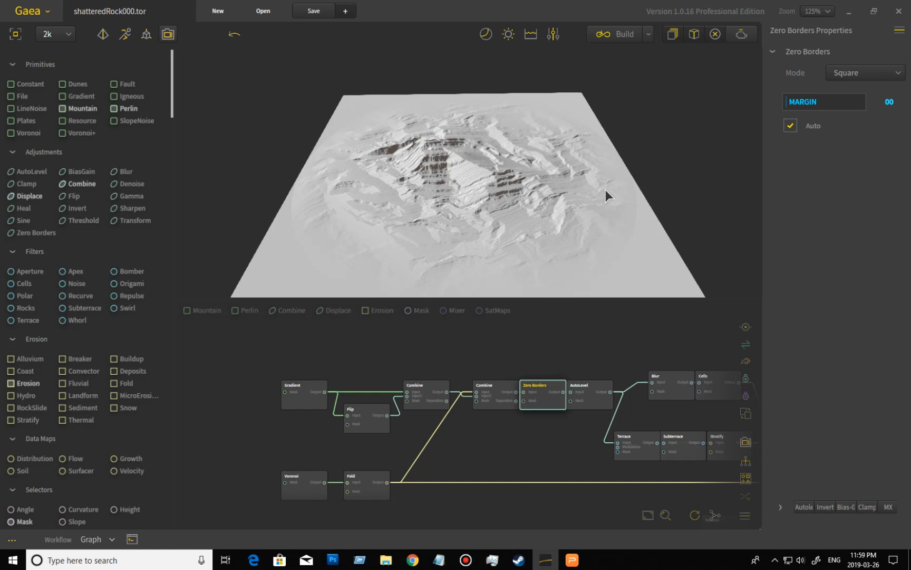
{"action": "left_click", "coordinate": [599, 410]}
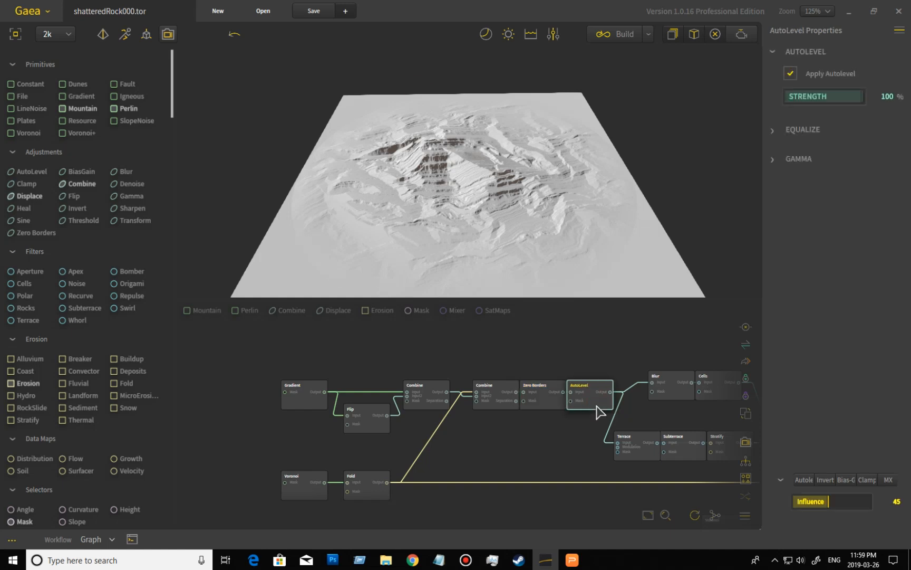
{"action": "left_click_drag", "start_coordinate": [534, 218], "coordinate": [555, 247]}
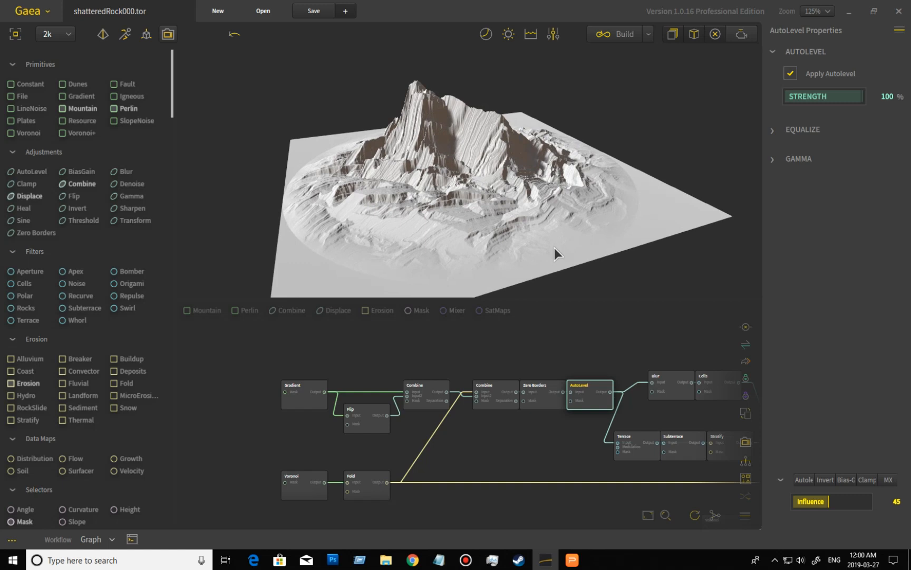
Pull the Subterrace node out of the chain and delete it, docking Terrace directly against Stratify.
{"action": "left_click_drag", "start_coordinate": [626, 358], "coordinate": [358, 369]}
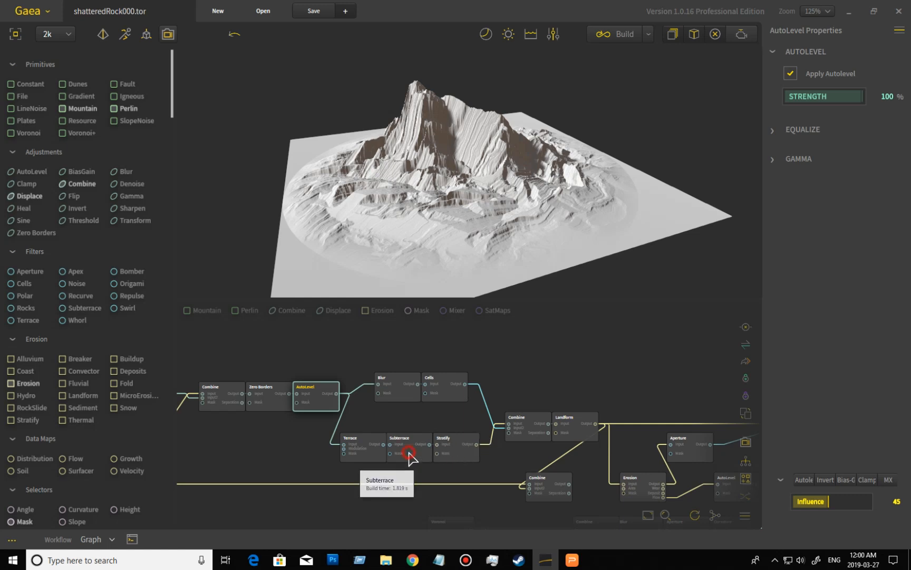
{"action": "left_click_drag", "start_coordinate": [416, 460], "coordinate": [578, 371]}
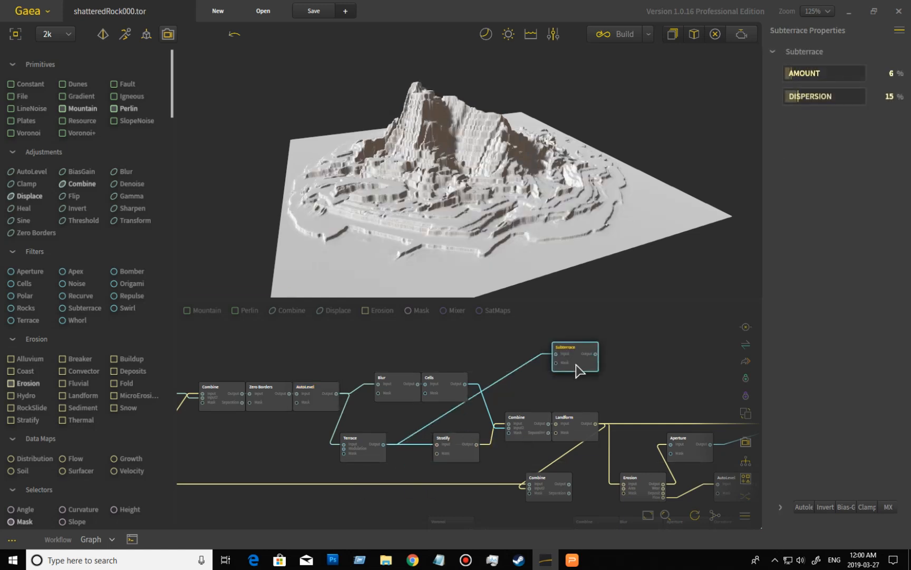
{"action": "key", "text": "Delete"}
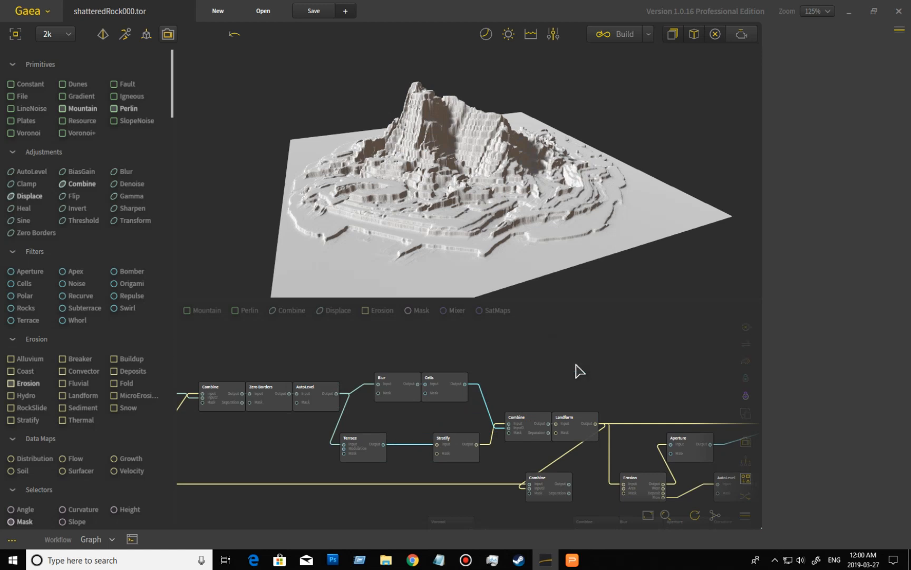
{"action": "left_click_drag", "start_coordinate": [393, 448], "coordinate": [433, 452]}
{"action": "left_click", "coordinate": [445, 452]}
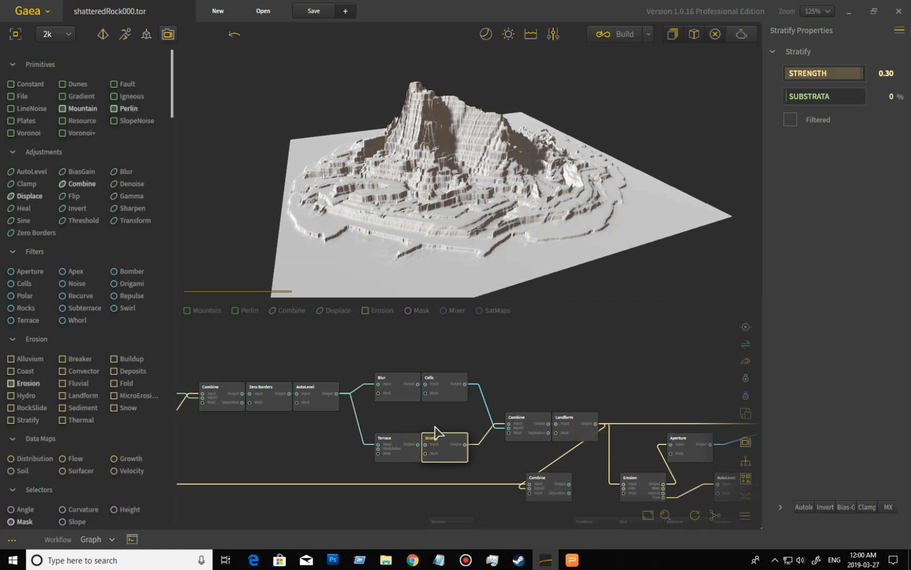
{"action": "left_click", "coordinate": [434, 417]}
Compare the AutoLevel, Terrace and Stratify outputs, examining the terraced rock shapes from above and from the side.
{"action": "mouse_move", "coordinate": [464, 456]}
{"action": "middle_mouse_down"}
{"action": "mouse_move", "coordinate": [453, 426]}
{"action": "mouse_move", "coordinate": [454, 444]}
{"action": "middle_mouse_up"}
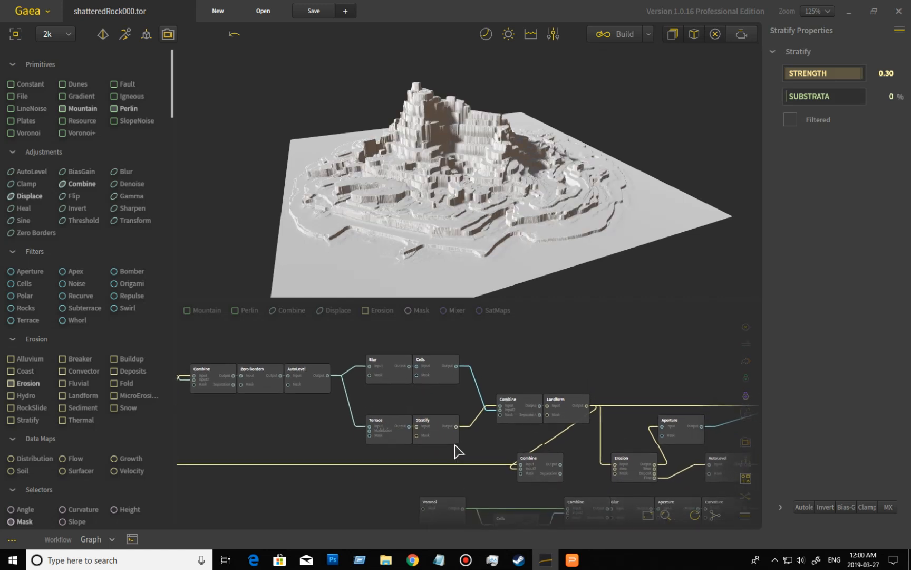
{"action": "scroll", "coordinate": [454, 445], "scroll_direction": "up", "scroll_amount": 2}
{"action": "middle_click_drag", "start_coordinate": [430, 384], "coordinate": [435, 416]}
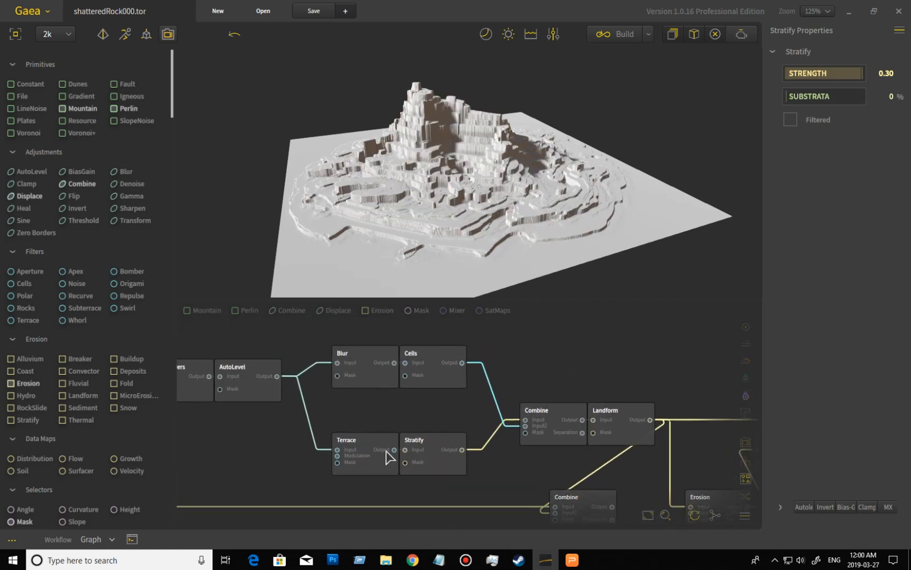
{"action": "left_click", "coordinate": [246, 392]}
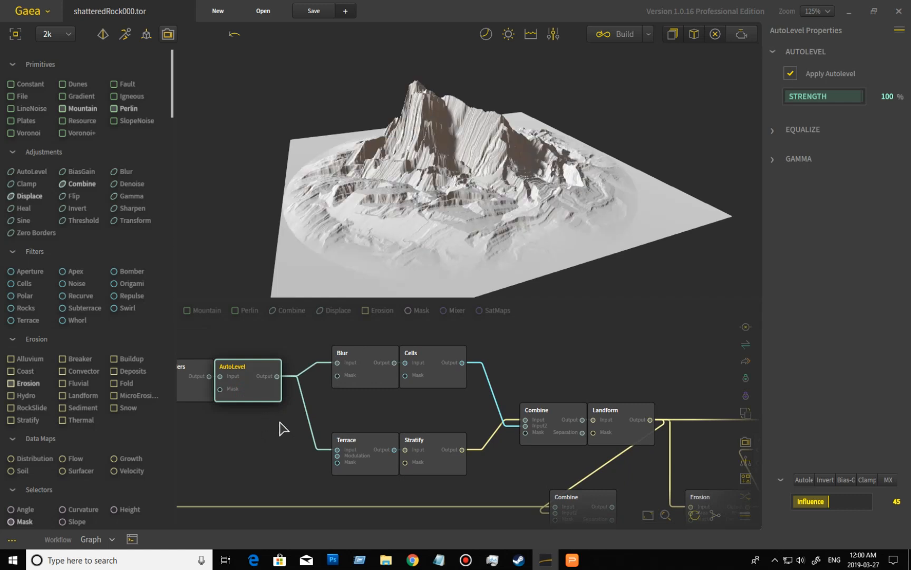
{"action": "left_click", "coordinate": [378, 467]}
{"action": "left_click", "coordinate": [441, 467]}
{"action": "left_click_drag", "start_coordinate": [515, 224], "coordinate": [509, 171]}
{"action": "scroll", "coordinate": [508, 185], "scroll_direction": "up", "scroll_amount": 3}
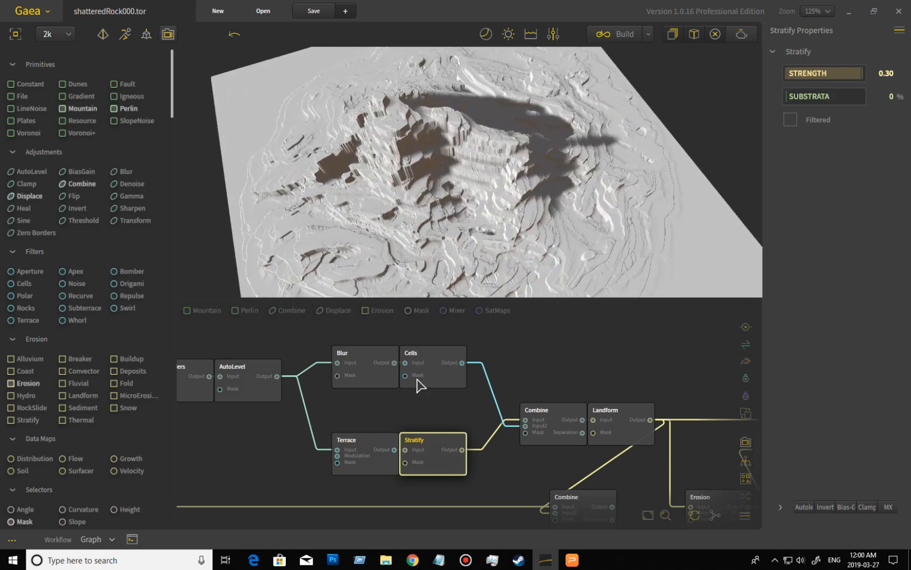
{"action": "left_click", "coordinate": [367, 454]}
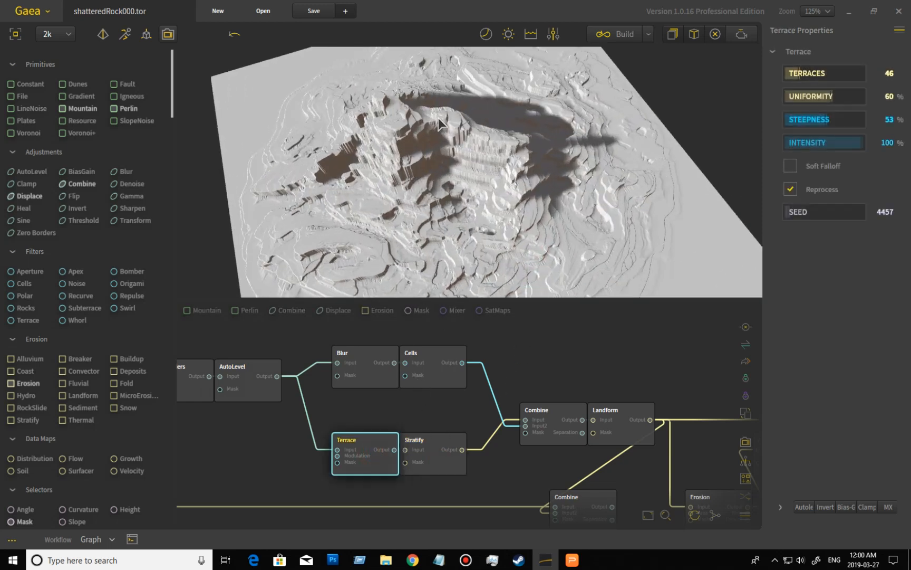
{"action": "left_click_drag", "start_coordinate": [470, 203], "coordinate": [528, 272]}
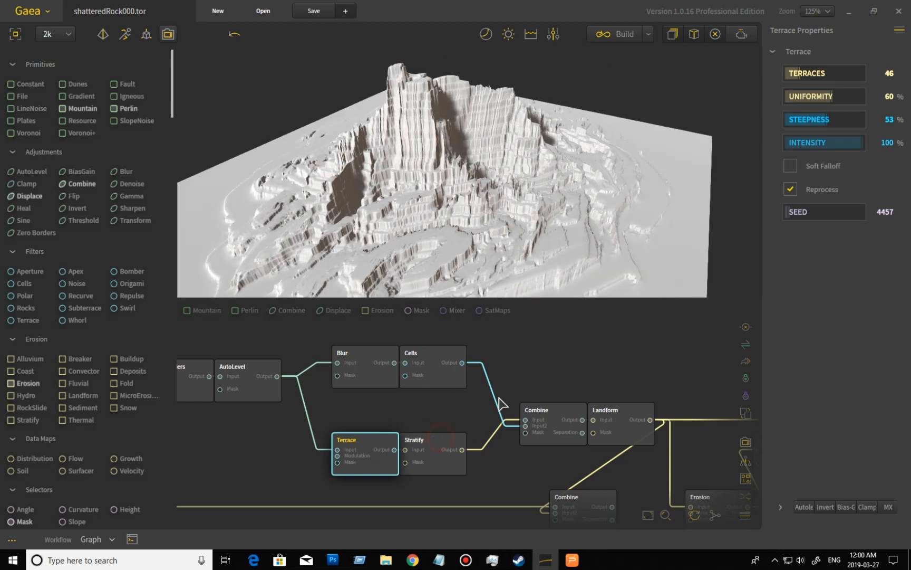
{"action": "left_click", "coordinate": [422, 445]}
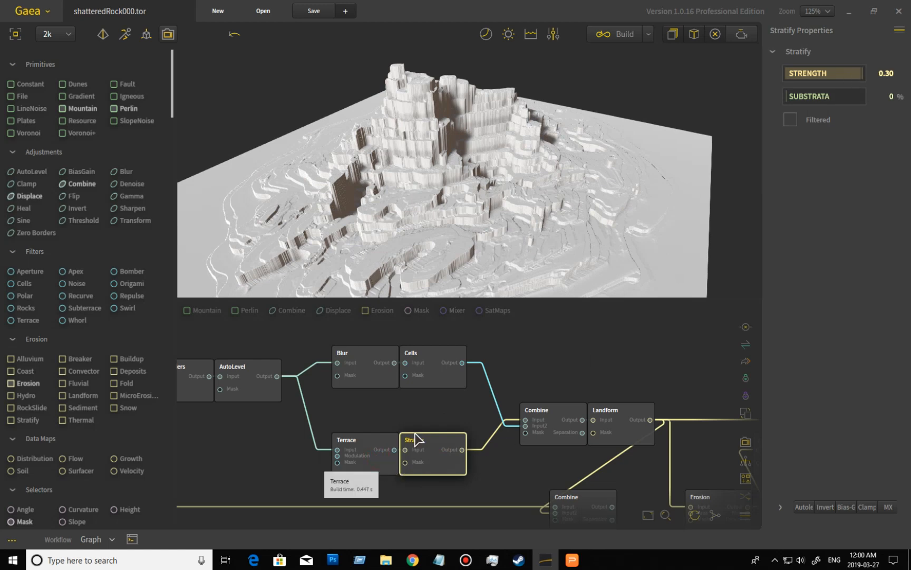
{"action": "left_click", "coordinate": [366, 443]}
{"action": "left_click_drag", "start_coordinate": [484, 205], "coordinate": [420, 235]}
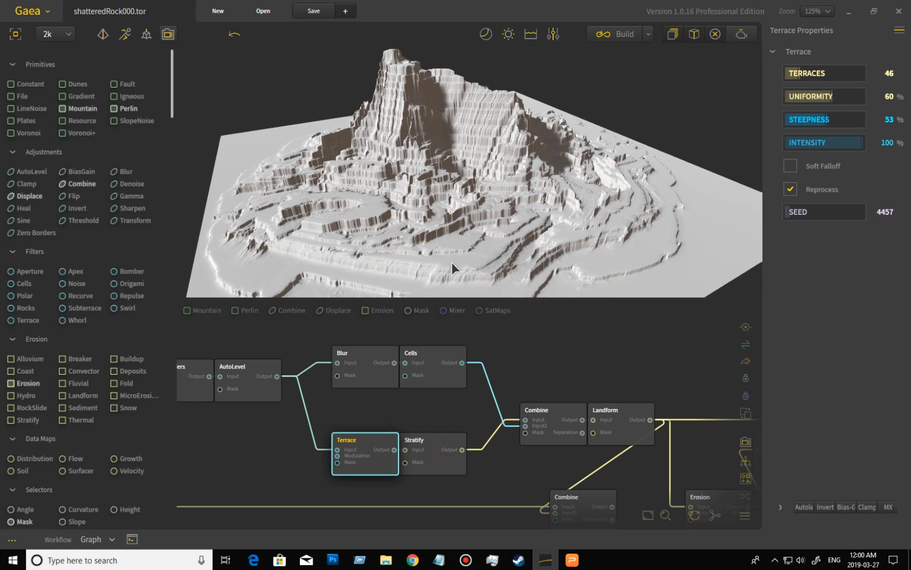
Compare the Stratify output with the Terrace node feeding it, examining the stratified rock layers up close and from above.
{"action": "left_click", "coordinate": [432, 446]}
{"action": "left_click_drag", "start_coordinate": [430, 178], "coordinate": [490, 175]}
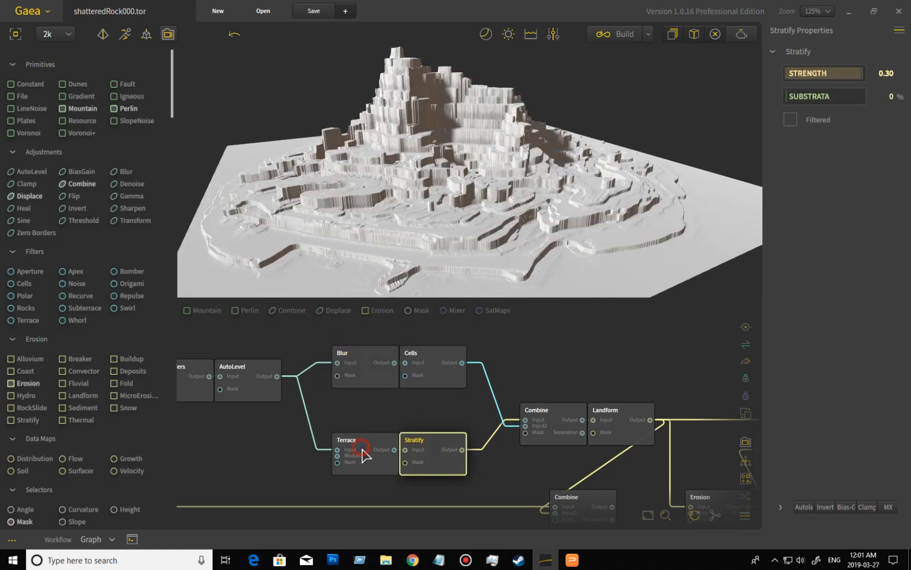
{"action": "left_click", "coordinate": [389, 461]}
{"action": "left_click", "coordinate": [434, 450]}
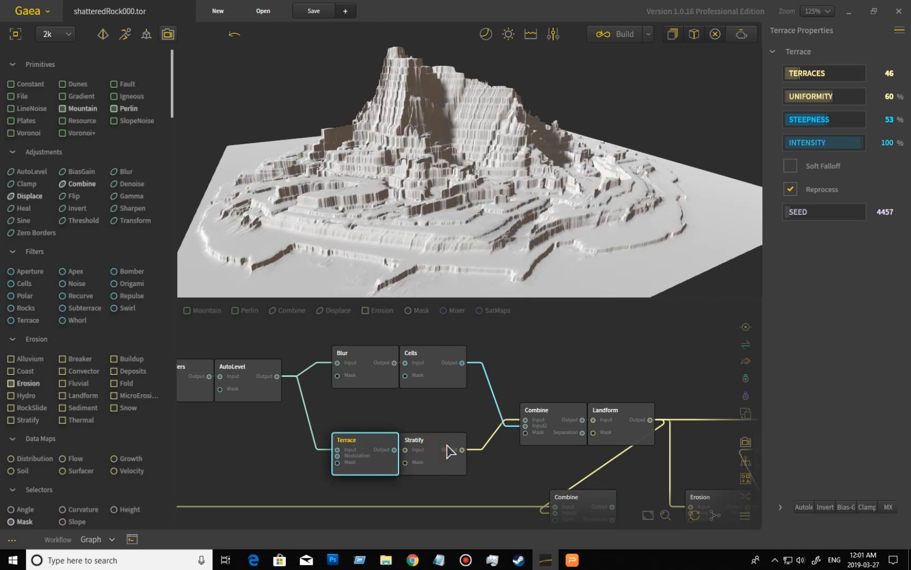
{"action": "left_click", "coordinate": [470, 222]}
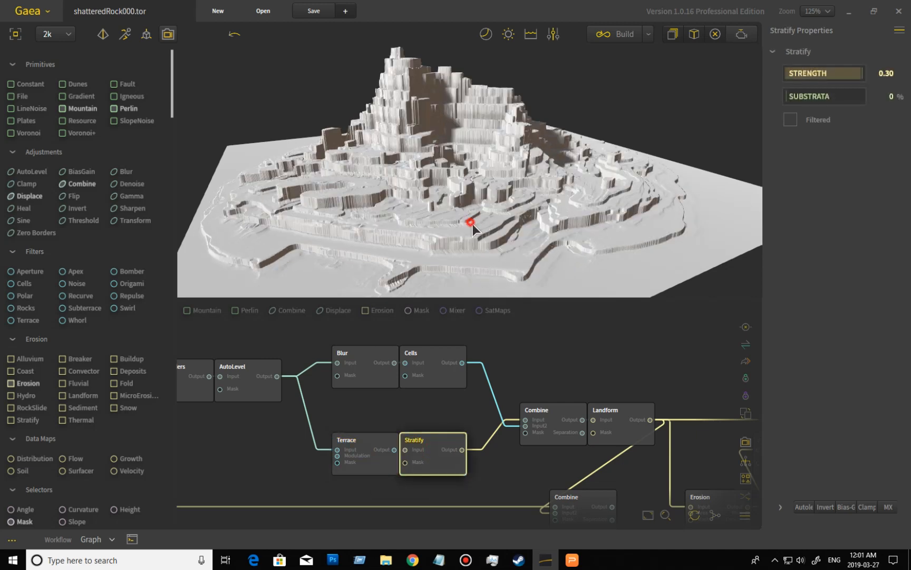
{"action": "scroll", "coordinate": [480, 185], "scroll_direction": "up", "scroll_amount": 5}
{"action": "scroll", "coordinate": [484, 185], "scroll_direction": "down", "scroll_amount": 5}
{"action": "mouse_move", "coordinate": [479, 185]}
{"action": "left_mouse_down"}
{"action": "mouse_move", "coordinate": [426, 213]}
{"action": "mouse_move", "coordinate": [402, 209]}
{"action": "mouse_move", "coordinate": [412, 227]}
{"action": "mouse_move", "coordinate": [457, 236]}
{"action": "left_mouse_up"}
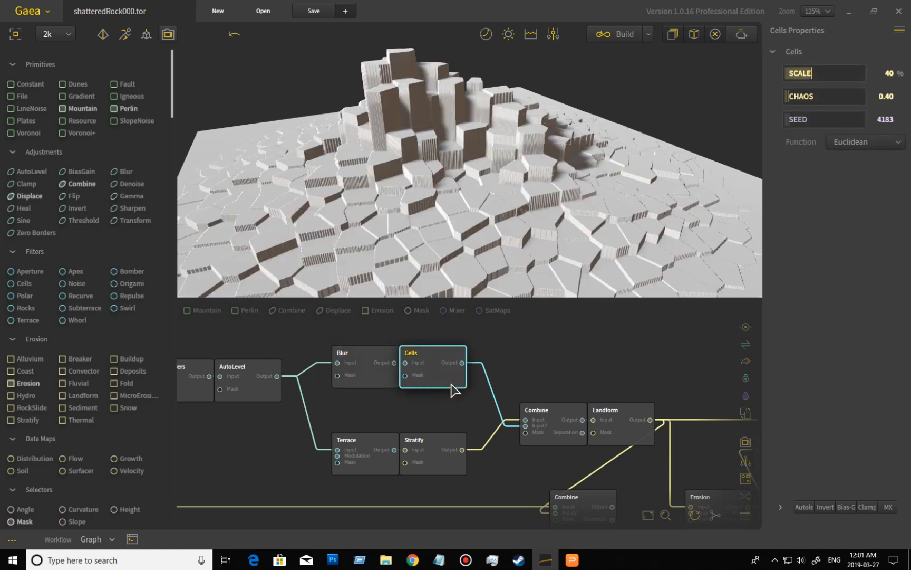
View the Cells output from another angle and compare its cell pattern with the Stratify output.
{"action": "left_click_drag", "start_coordinate": [494, 179], "coordinate": [395, 160]}
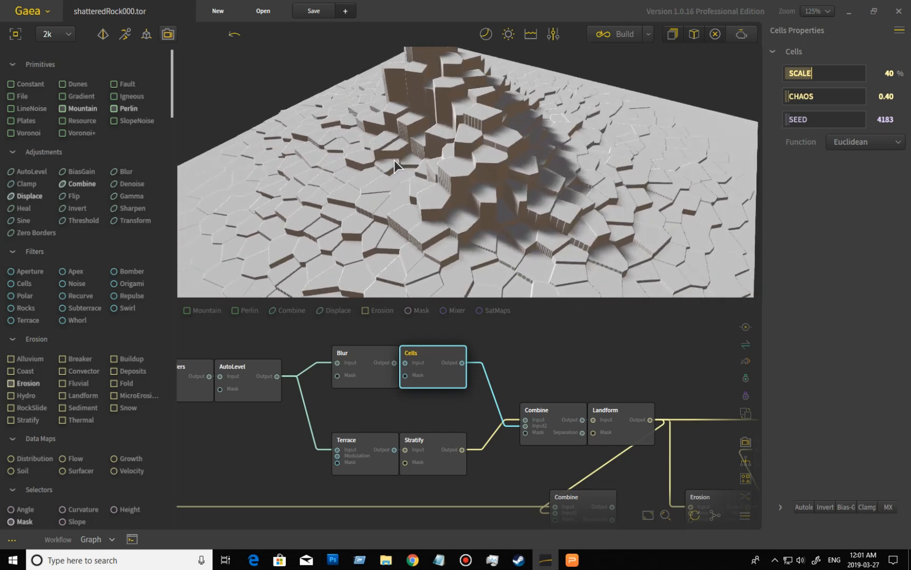
{"action": "left_click", "coordinate": [430, 452]}
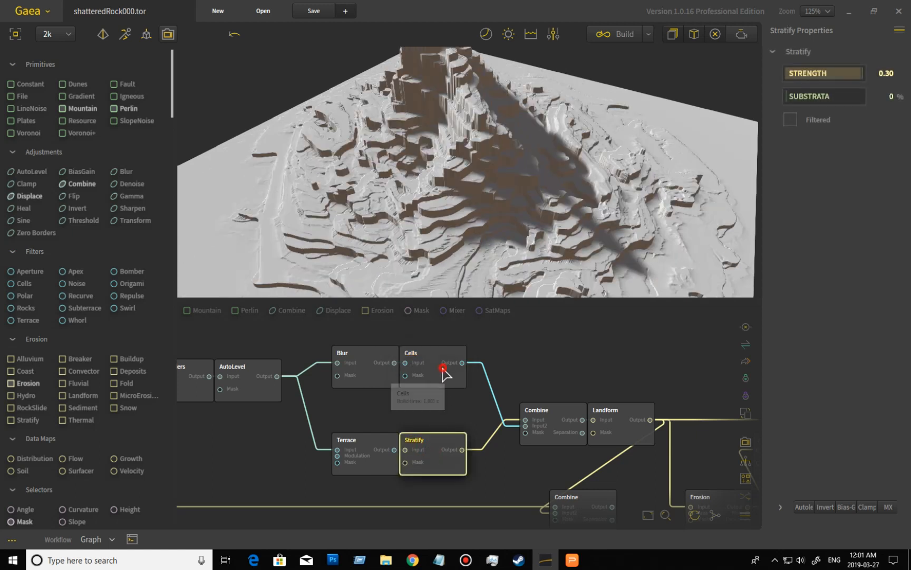
{"action": "left_click", "coordinate": [442, 368]}
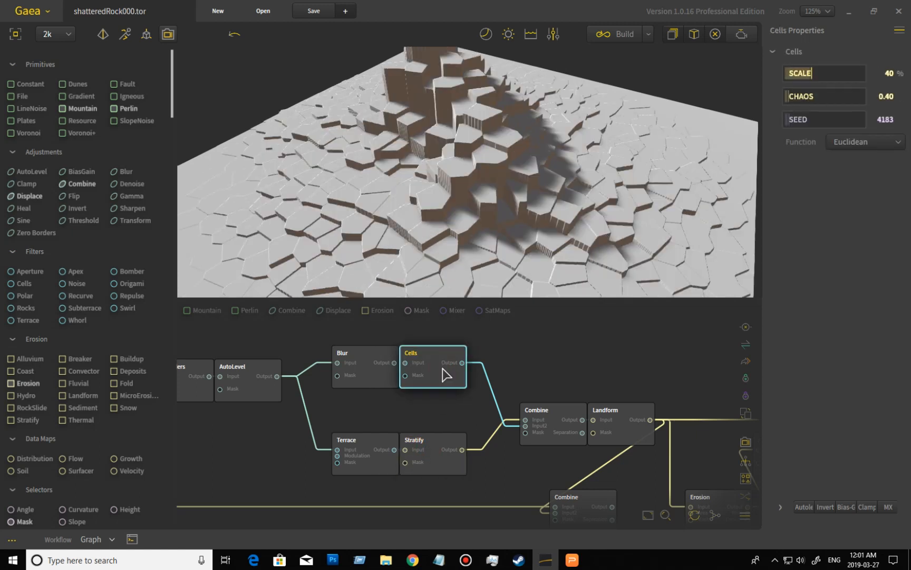
Inspect the Combine node that blends Stratify with Cells, and the Landform node docked after it.
{"action": "left_click", "coordinate": [566, 433]}
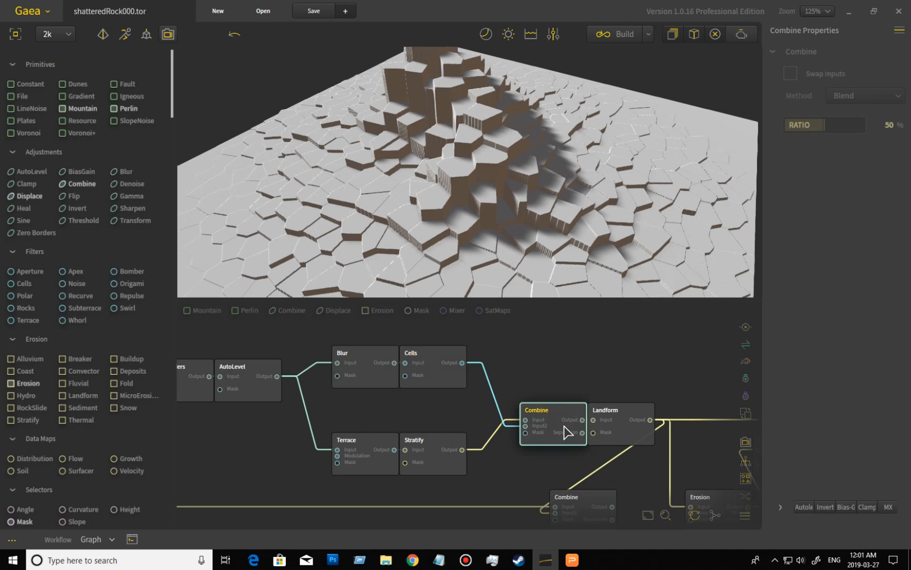
{"action": "left_click_drag", "start_coordinate": [490, 256], "coordinate": [513, 282]}
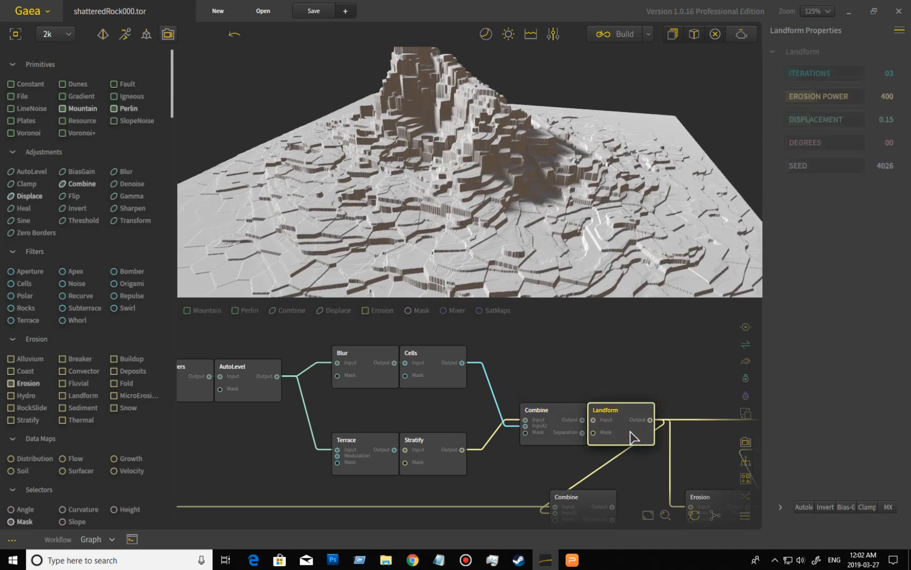
{"action": "left_click_drag", "start_coordinate": [444, 251], "coordinate": [477, 291]}
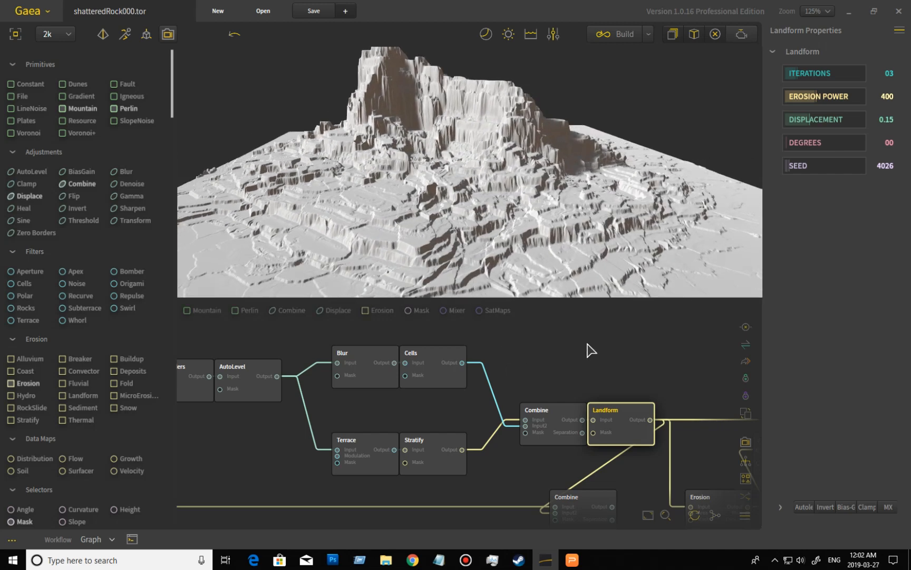
{"action": "left_click_drag", "start_coordinate": [514, 236], "coordinate": [540, 230]}
Trace the Fold output through the graph to the Combine below Landform and examine the terrain it blends.
{"action": "middle_click_drag", "start_coordinate": [289, 454], "coordinate": [583, 398]}
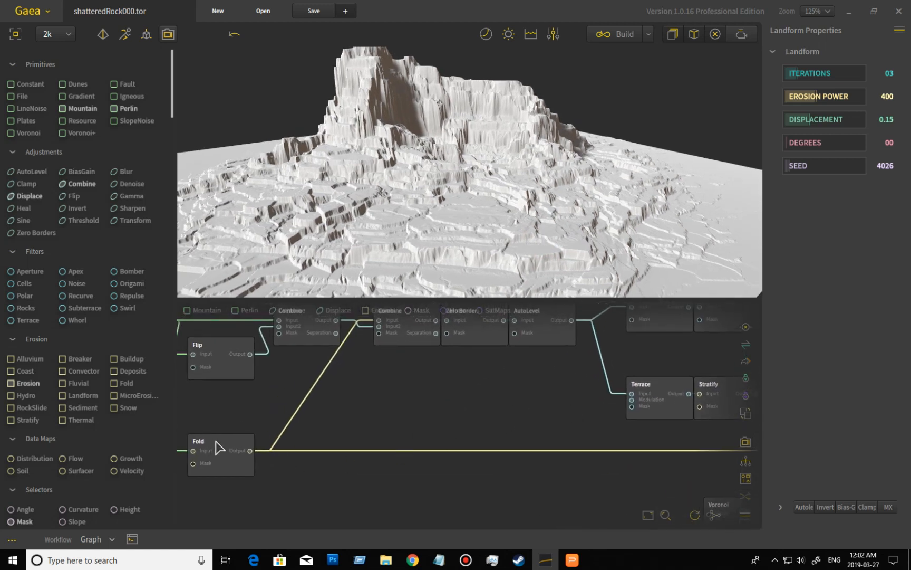
{"action": "middle_click_drag", "start_coordinate": [471, 449], "coordinate": [327, 405]}
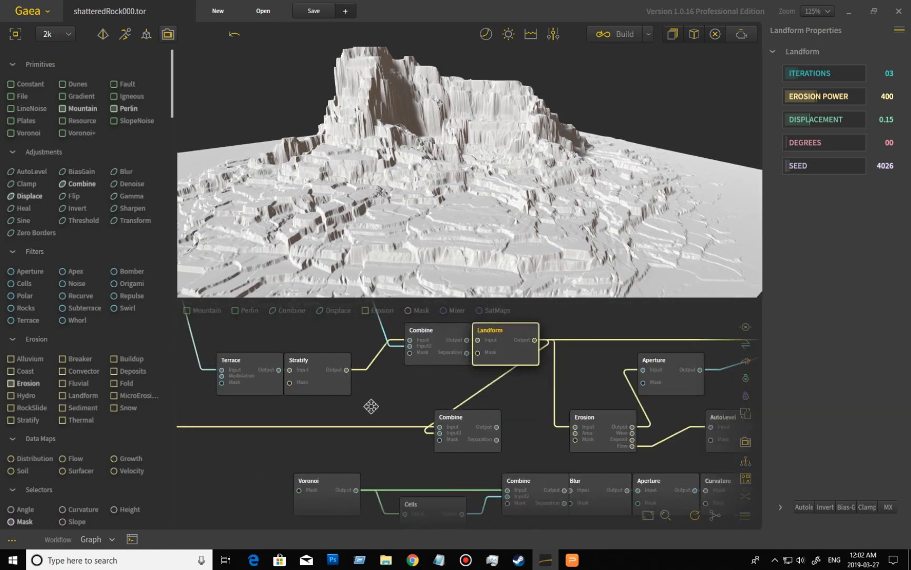
{"action": "middle_click_drag", "start_coordinate": [385, 403], "coordinate": [350, 413]}
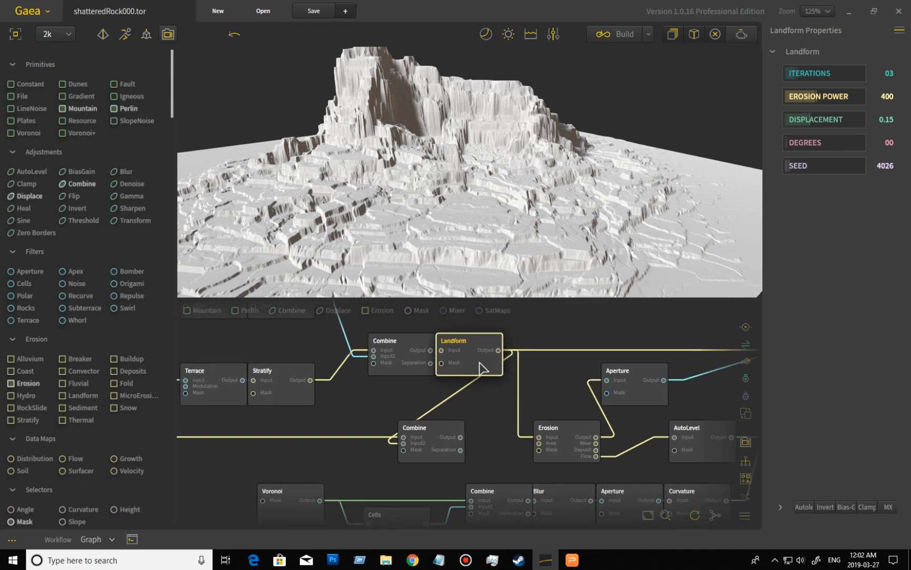
{"action": "left_click", "coordinate": [458, 425]}
{"action": "mouse_move", "coordinate": [570, 221]}
{"action": "left_mouse_down"}
{"action": "mouse_move", "coordinate": [537, 203]}
{"action": "mouse_move", "coordinate": [387, 204]}
{"action": "mouse_move", "coordinate": [578, 195]}
{"action": "mouse_move", "coordinate": [449, 223]}
{"action": "mouse_move", "coordinate": [422, 210]}
{"action": "mouse_move", "coordinate": [500, 228]}
{"action": "mouse_move", "coordinate": [627, 227]}
{"action": "mouse_move", "coordinate": [437, 227]}
{"action": "mouse_move", "coordinate": [358, 243]}
{"action": "mouse_move", "coordinate": [401, 222]}
{"action": "mouse_move", "coordinate": [430, 222]}
{"action": "mouse_move", "coordinate": [420, 224]}
{"action": "left_mouse_up"}
{"action": "middle_click_drag", "start_coordinate": [570, 371], "coordinate": [396, 365]}
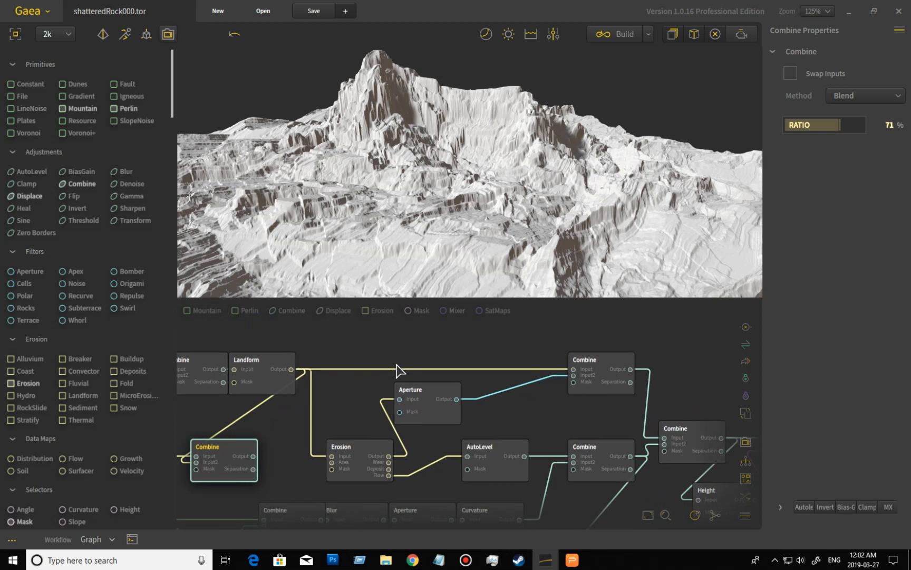
Compare the Landform output with the Erosion node, examining the eroded slopes from several angles.
{"action": "left_click", "coordinate": [277, 392]}
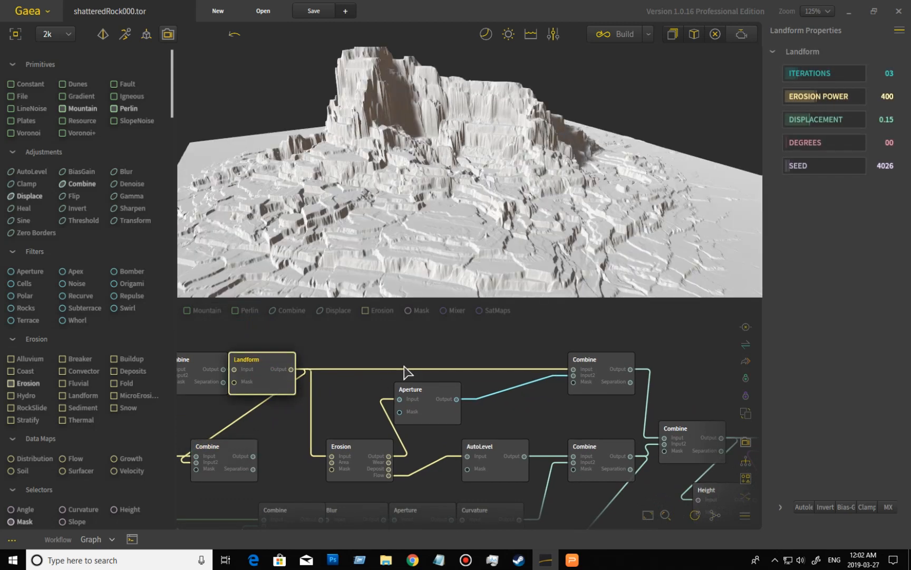
{"action": "left_click", "coordinate": [358, 448]}
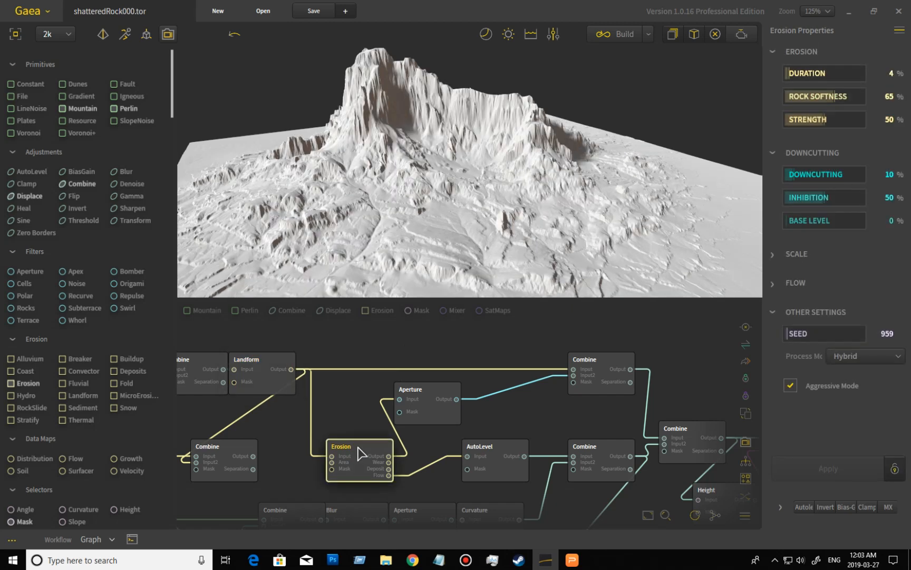
{"action": "mouse_move", "coordinate": [387, 256]}
{"action": "left_mouse_down"}
{"action": "mouse_move", "coordinate": [307, 249]}
{"action": "mouse_move", "coordinate": [468, 260]}
{"action": "mouse_move", "coordinate": [410, 264]}
{"action": "left_mouse_up"}
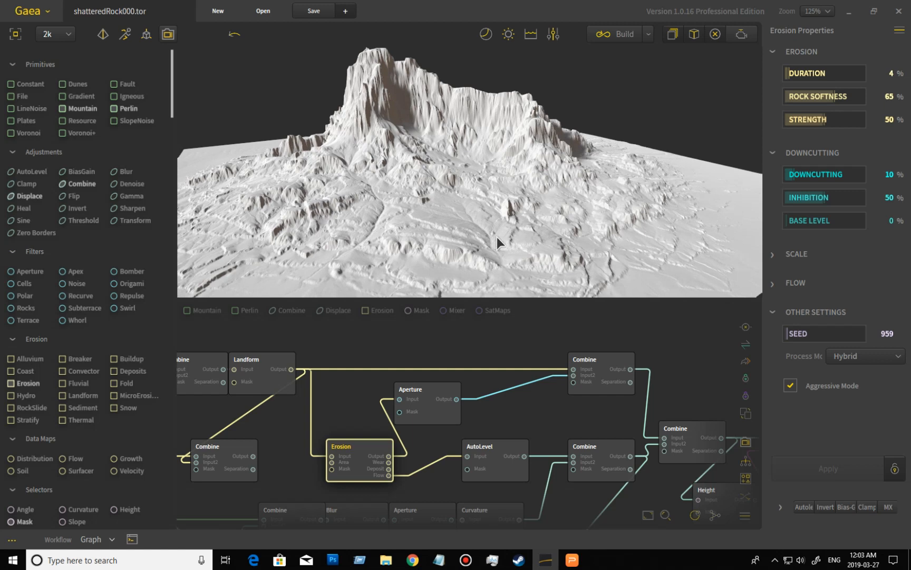
{"action": "left_click_drag", "start_coordinate": [457, 245], "coordinate": [436, 241]}
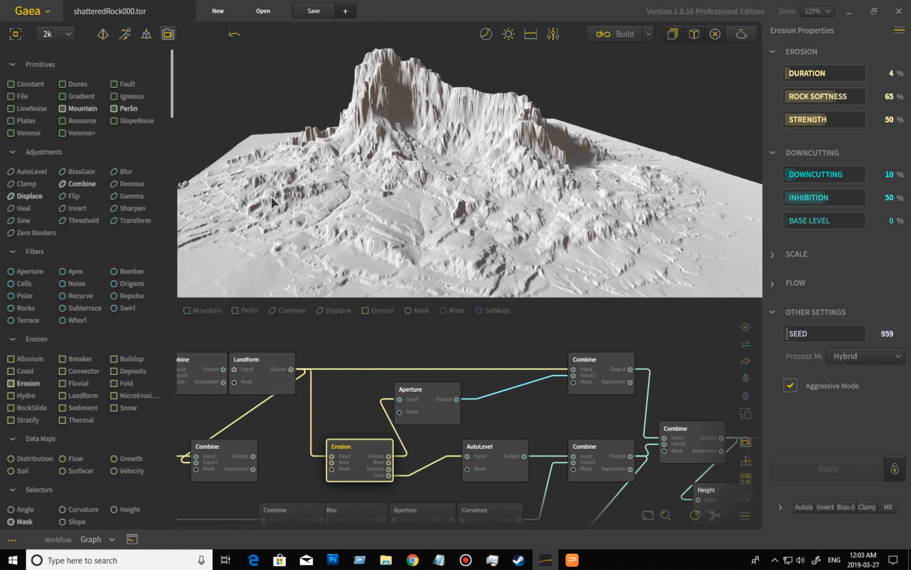
{"action": "mouse_move", "coordinate": [393, 206]}
{"action": "left_mouse_down"}
{"action": "mouse_move", "coordinate": [419, 217]}
{"action": "mouse_move", "coordinate": [405, 219]}
{"action": "left_mouse_up"}
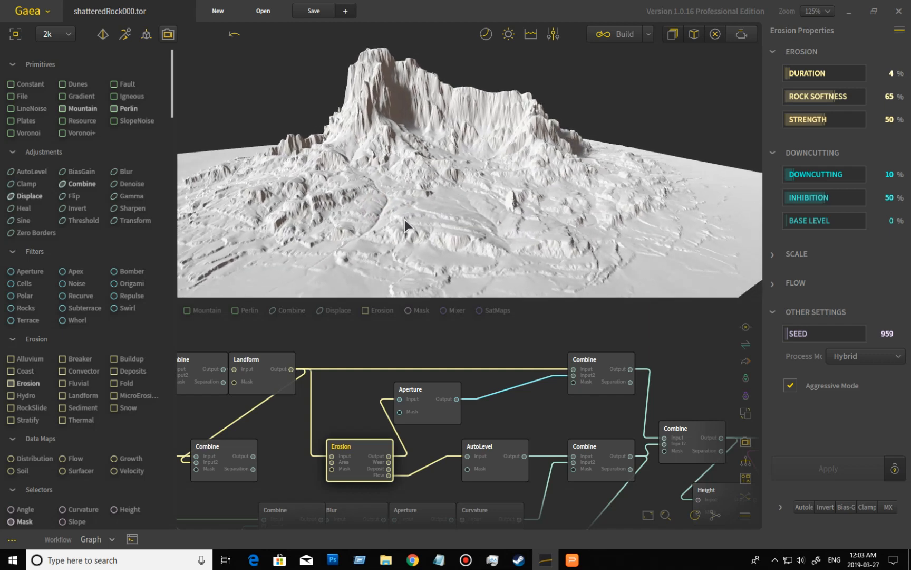
Preview the Aperture node fed by Erosion and examine its result up close.
{"action": "left_click", "coordinate": [459, 414]}
{"action": "left_click_drag", "start_coordinate": [360, 215], "coordinate": [353, 187]}
{"action": "scroll", "coordinate": [370, 206], "scroll_direction": "up", "scroll_amount": 4}
{"action": "left_click_drag", "start_coordinate": [412, 207], "coordinate": [445, 243]}
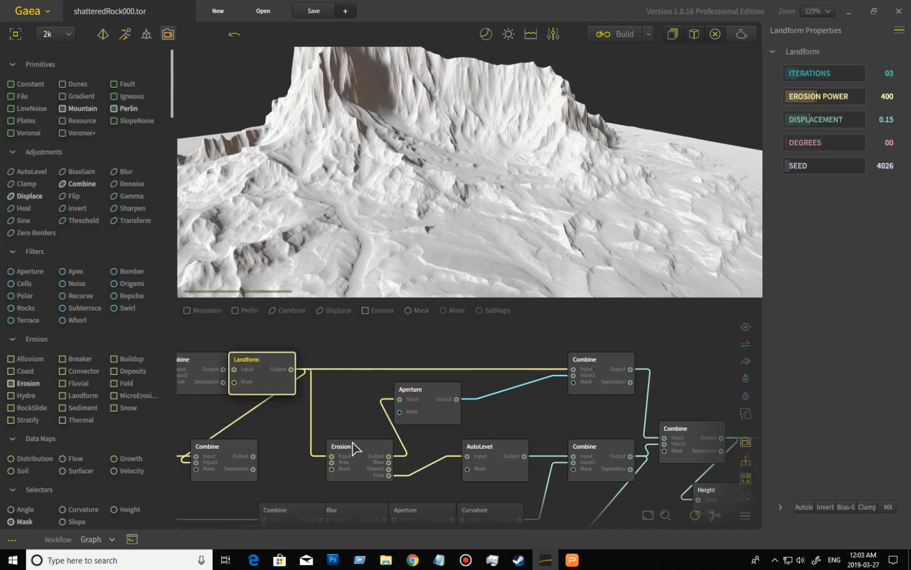
Inspect the Screen Combine of Landform and Aperture as a whole, up close and from several sides.
{"action": "left_click", "coordinate": [613, 367]}
{"action": "left_click_drag", "start_coordinate": [523, 194], "coordinate": [506, 180]}
{"action": "scroll", "coordinate": [505, 180], "scroll_direction": "down", "scroll_amount": 4}
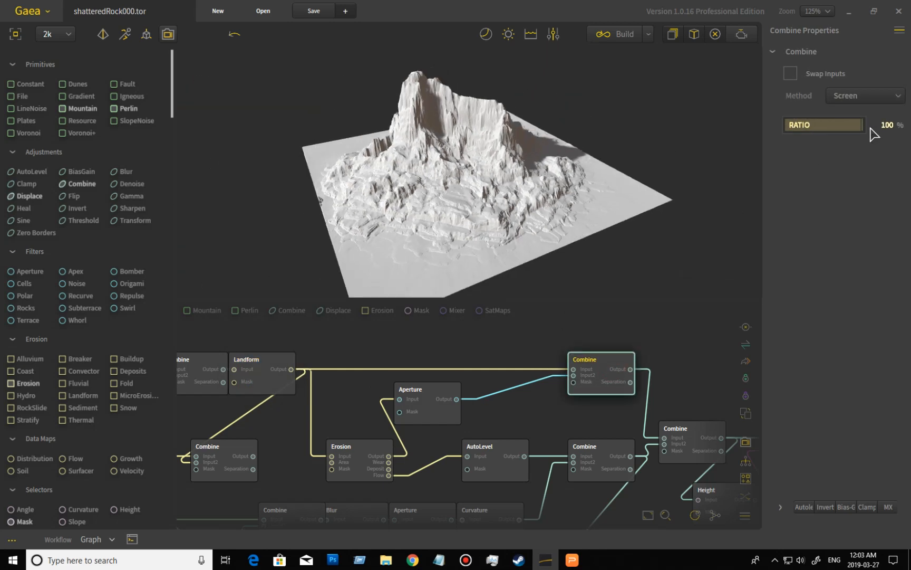
{"action": "left_click_drag", "start_coordinate": [546, 176], "coordinate": [498, 195]}
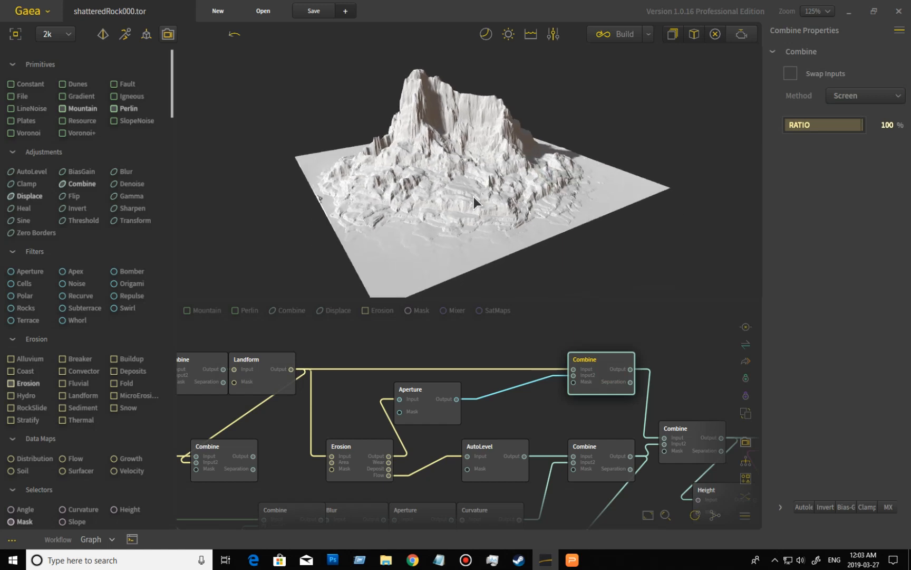
{"action": "scroll", "coordinate": [441, 198], "scroll_direction": "up", "scroll_amount": 6}
{"action": "left_click_drag", "start_coordinate": [375, 218], "coordinate": [343, 223]}
{"action": "left_click_drag", "start_coordinate": [476, 202], "coordinate": [391, 257]}
{"action": "left_click_drag", "start_coordinate": [433, 226], "coordinate": [539, 222]}
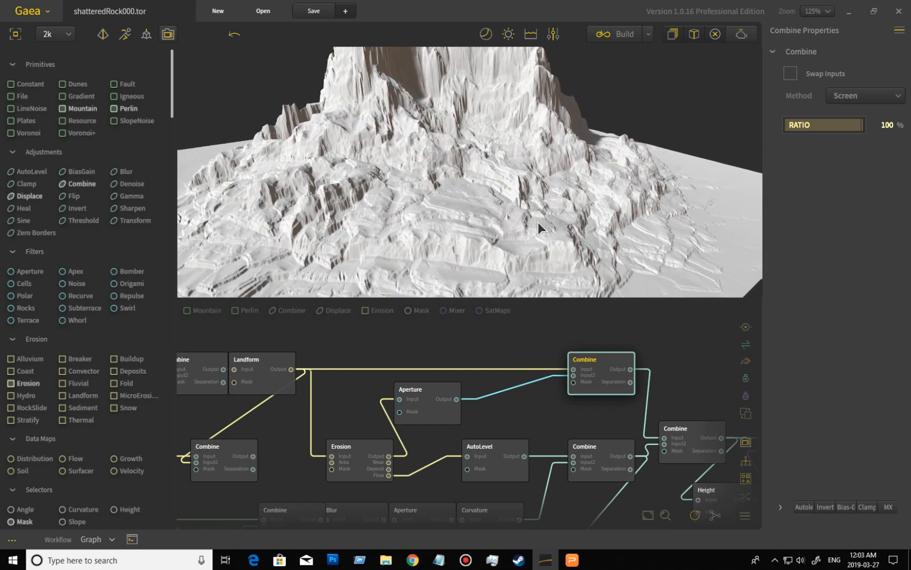
{"action": "left_click_drag", "start_coordinate": [594, 416], "coordinate": [517, 399]}
{"action": "left_click_drag", "start_coordinate": [416, 258], "coordinate": [442, 241]}
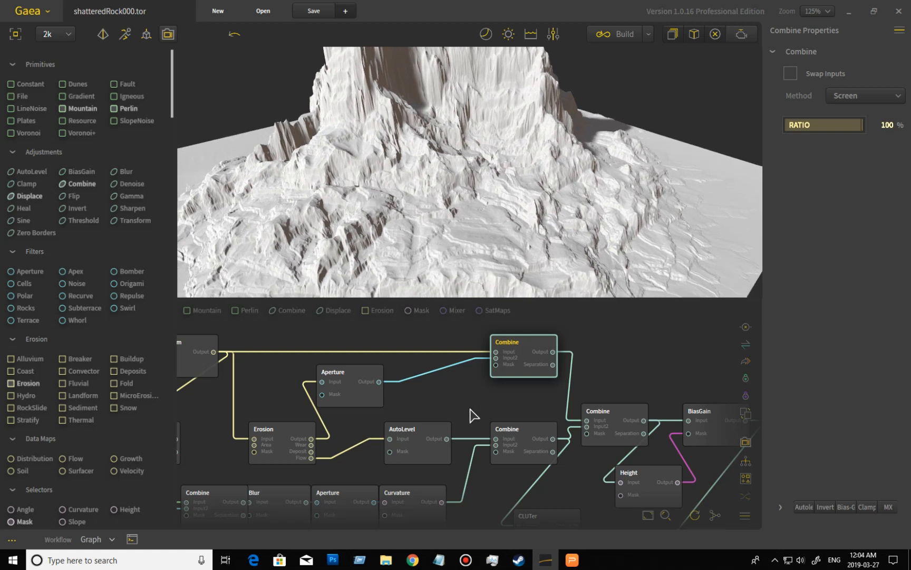
{"action": "middle_click_drag", "start_coordinate": [472, 407], "coordinate": [486, 363]}
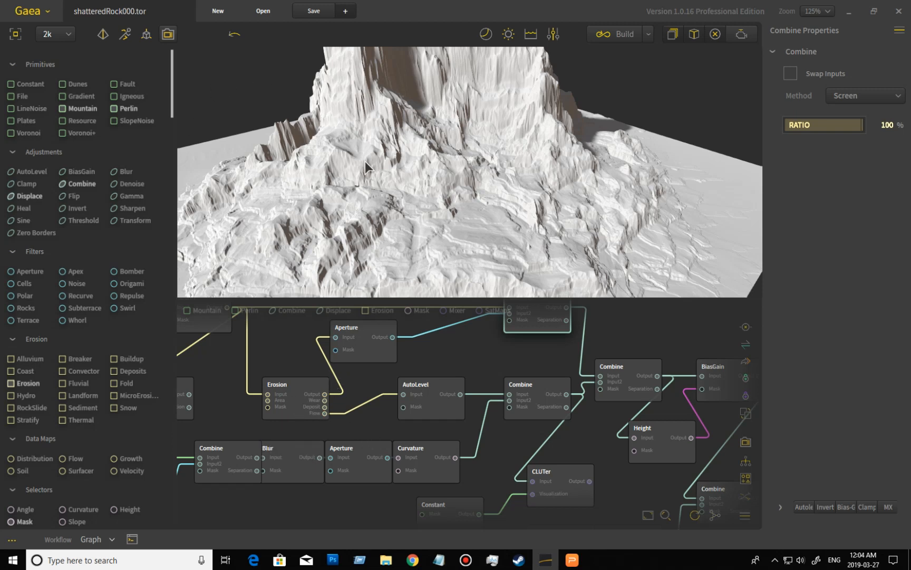
{"action": "left_click_drag", "start_coordinate": [469, 213], "coordinate": [431, 153]}
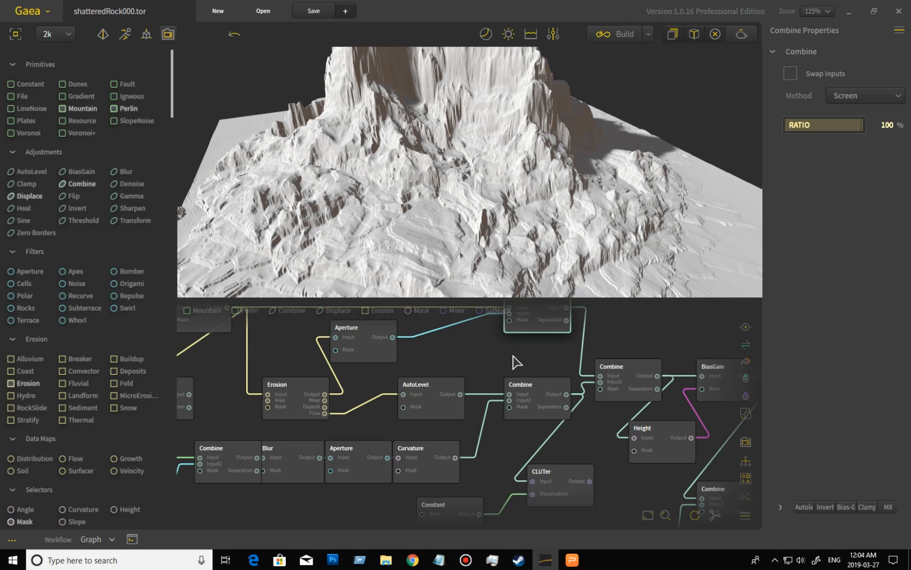
Preview the Voronoi, Cells and Combine nodes of the lower branch, checking how the two shapes blend.
{"action": "middle_click_drag", "start_coordinate": [496, 363], "coordinate": [464, 484]}
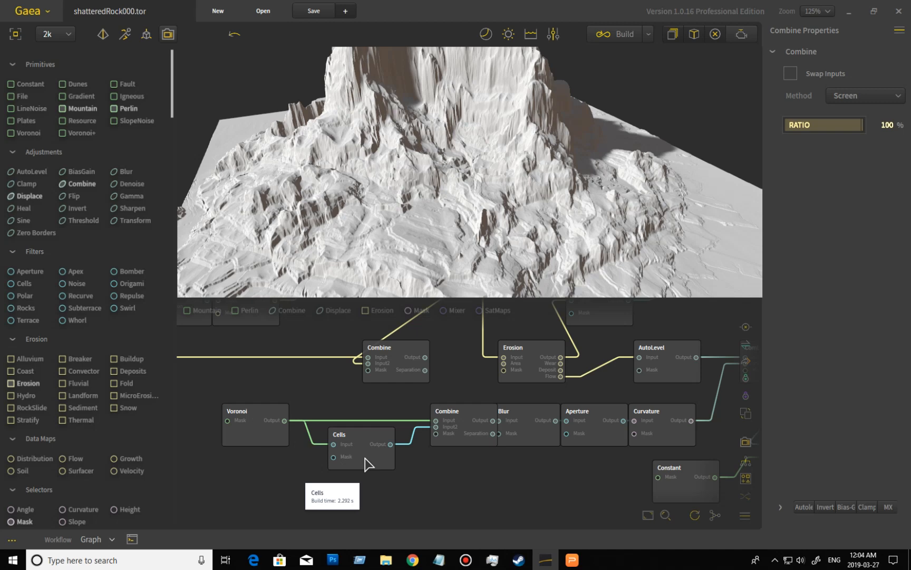
{"action": "left_click", "coordinate": [473, 424]}
{"action": "left_click_drag", "start_coordinate": [421, 202], "coordinate": [427, 153]}
{"action": "left_click", "coordinate": [268, 445]}
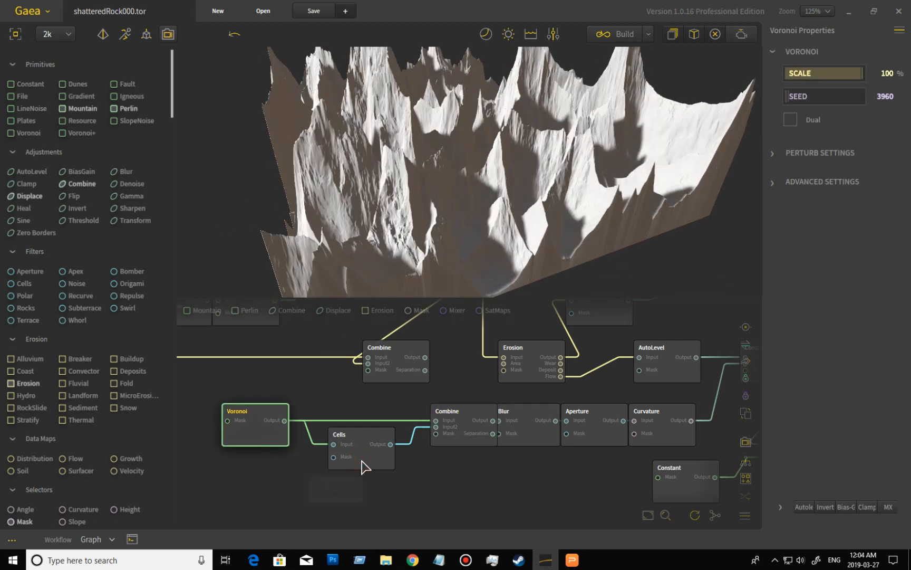
{"action": "left_click", "coordinate": [365, 464]}
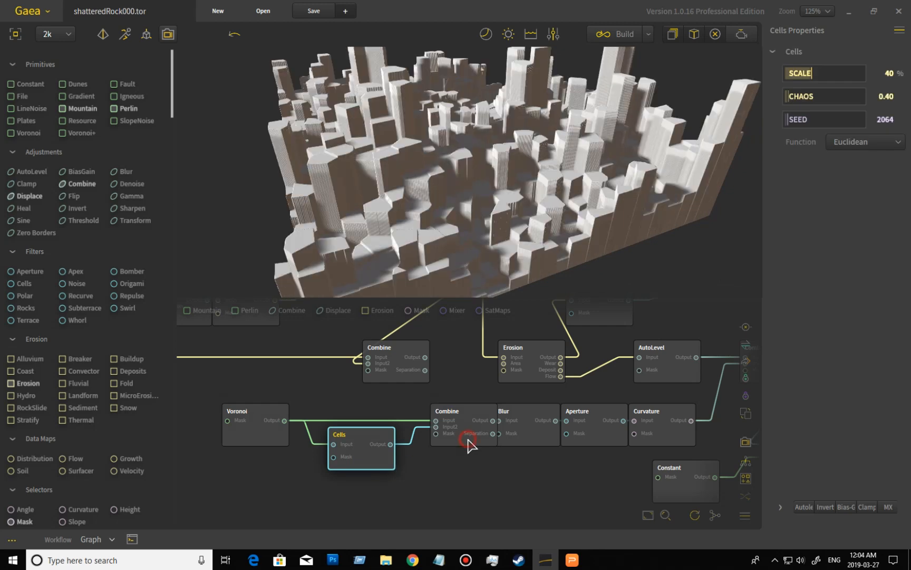
{"action": "left_click", "coordinate": [468, 440]}
{"action": "left_click_drag", "start_coordinate": [456, 199], "coordinate": [458, 169]}
Compare the lower branch's Voronoi source with its Combine output from a higher viewpoint.
{"action": "left_click", "coordinate": [264, 430]}
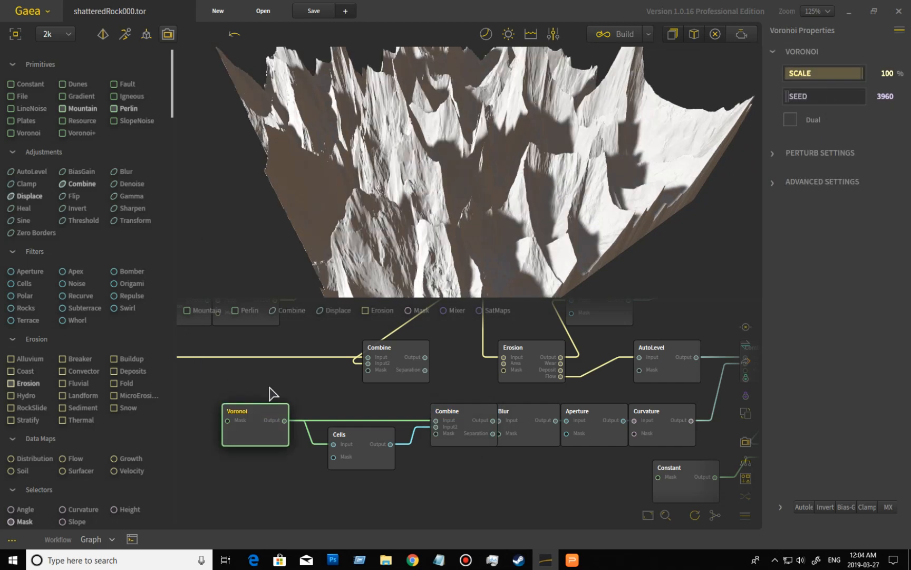
{"action": "left_click_drag", "start_coordinate": [546, 173], "coordinate": [496, 249]}
{"action": "left_click", "coordinate": [465, 424]}
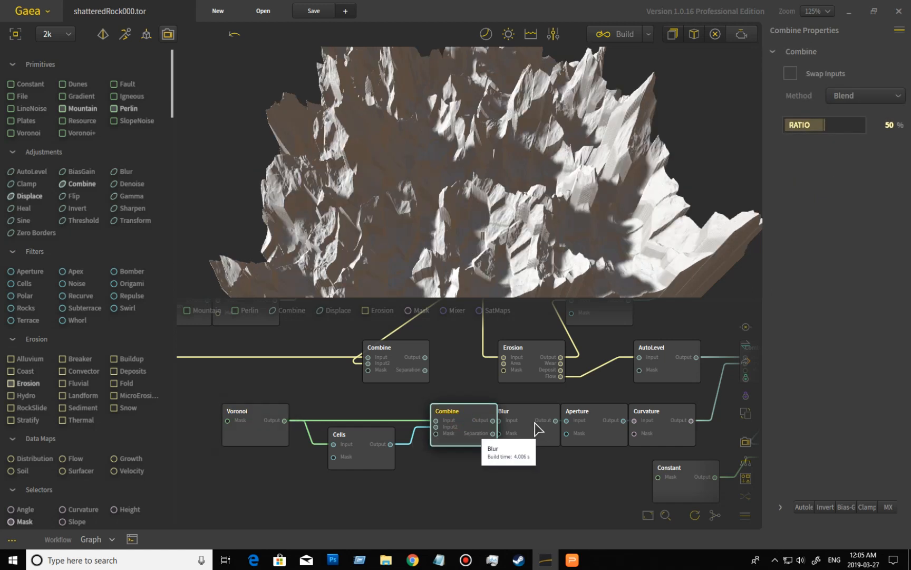
Review the Blur node's smoothing in the lower branch and check its Power setting.
{"action": "left_click", "coordinate": [537, 429]}
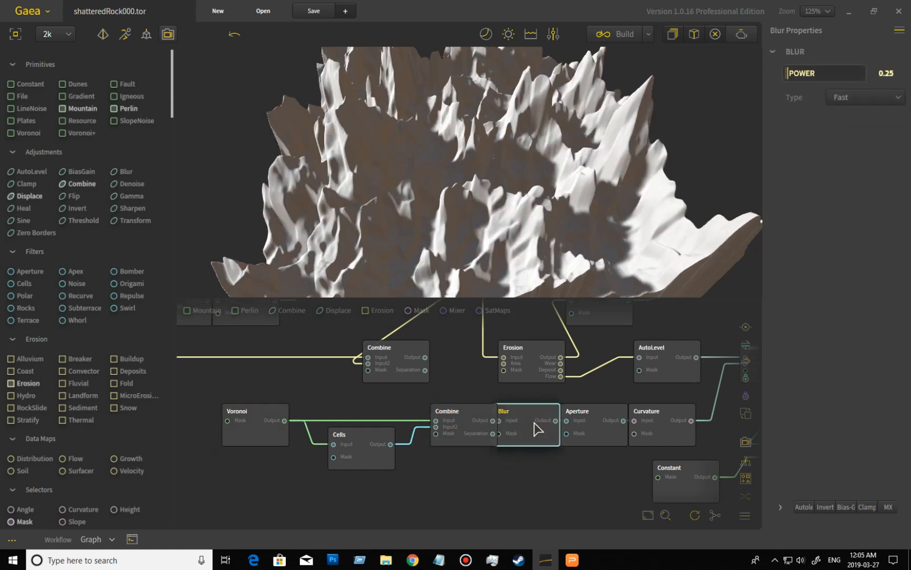
{"action": "right_click", "coordinate": [824, 75]}
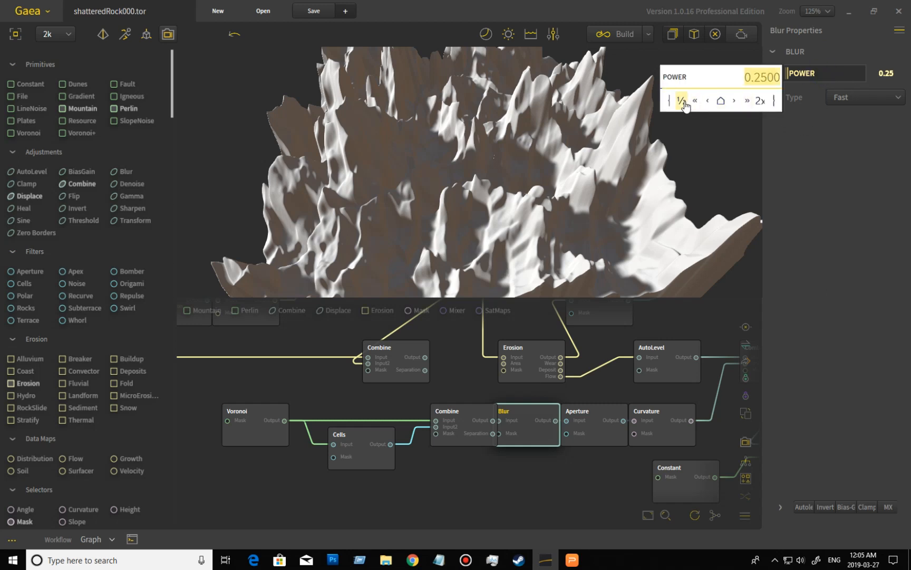
{"action": "left_click", "coordinate": [784, 185]}
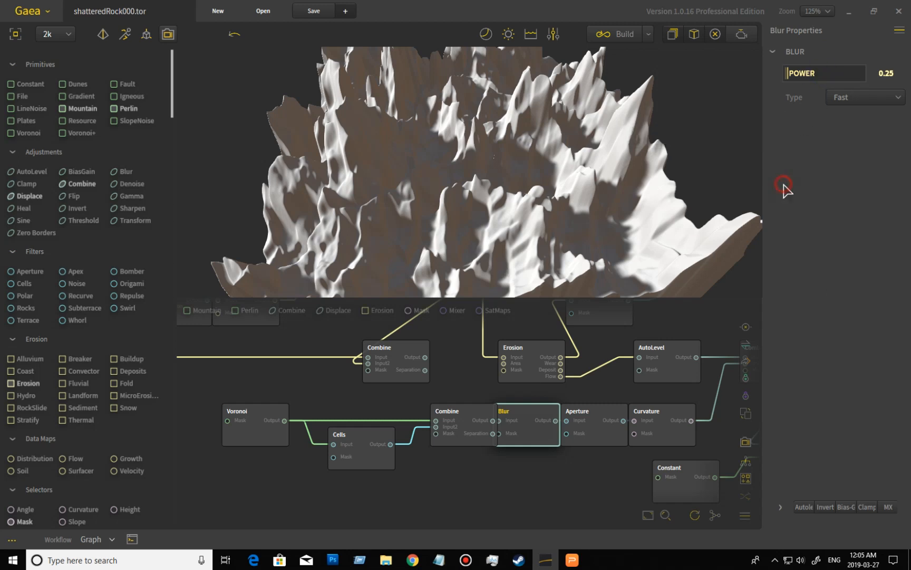
{"action": "mouse_move", "coordinate": [513, 224]}
{"action": "left_mouse_down"}
{"action": "mouse_move", "coordinate": [591, 236]}
{"action": "mouse_move", "coordinate": [646, 205]}
{"action": "mouse_move", "coordinate": [508, 222]}
{"action": "left_mouse_up"}
{"action": "left_click", "coordinate": [592, 429]}
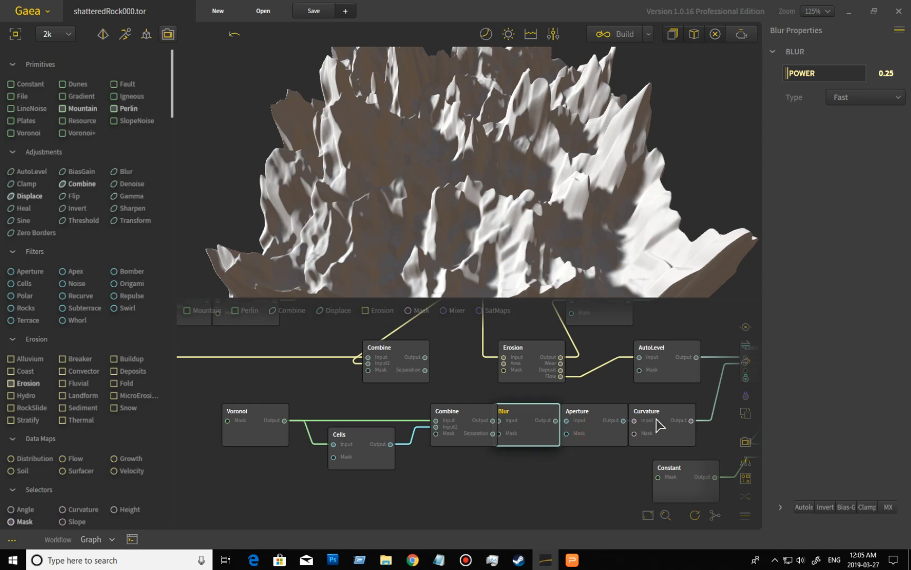
Compare the lower branch's Aperture result with its Combine and Blur outputs from different sides.
{"action": "left_click_drag", "start_coordinate": [446, 264], "coordinate": [546, 264]}
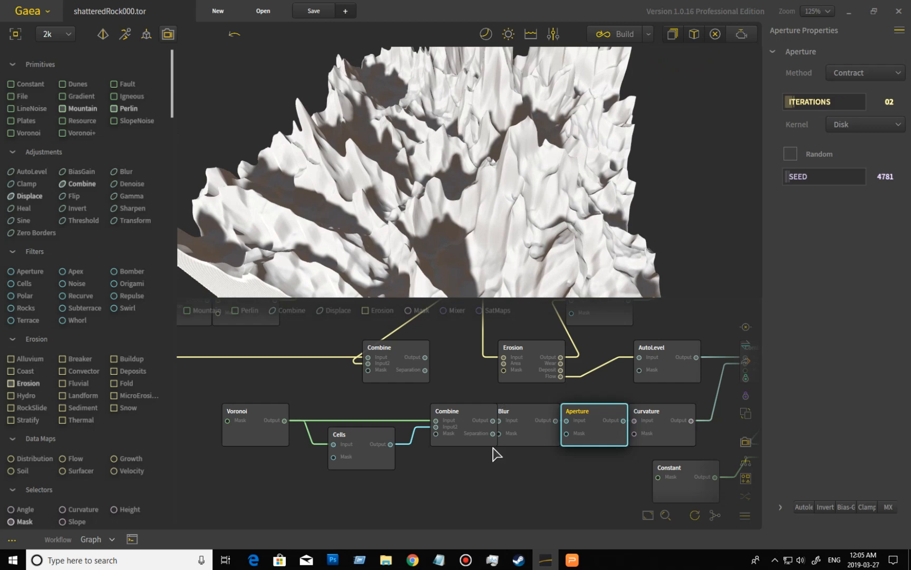
{"action": "left_click", "coordinate": [458, 412]}
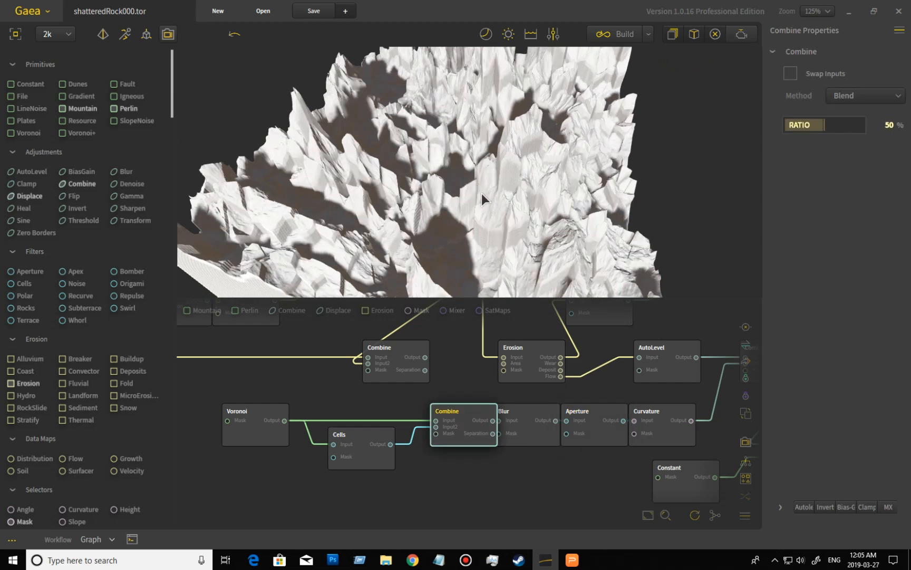
{"action": "left_click_drag", "start_coordinate": [533, 211], "coordinate": [438, 235]}
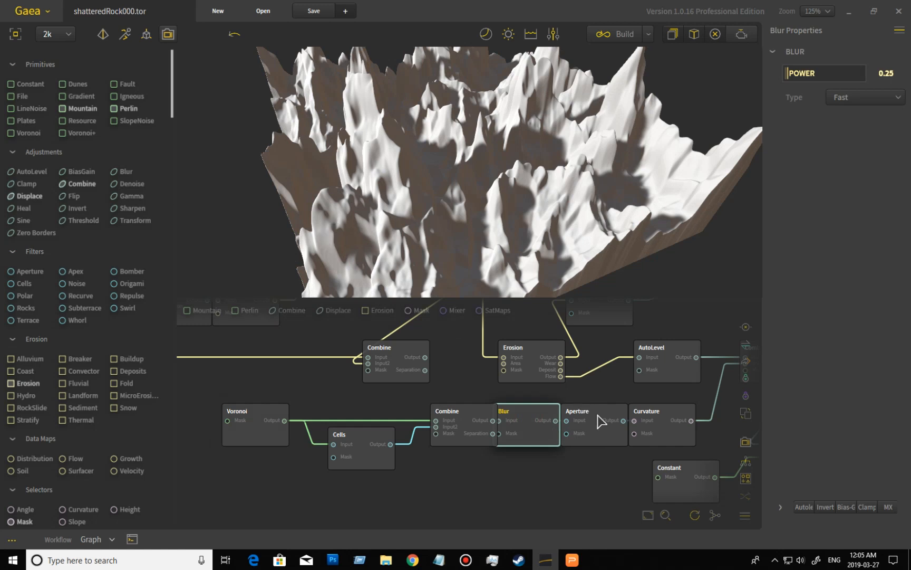
Preview the lower branch's Aperture node up close, followed by the Curvature node it feeds.
{"action": "left_click", "coordinate": [597, 434]}
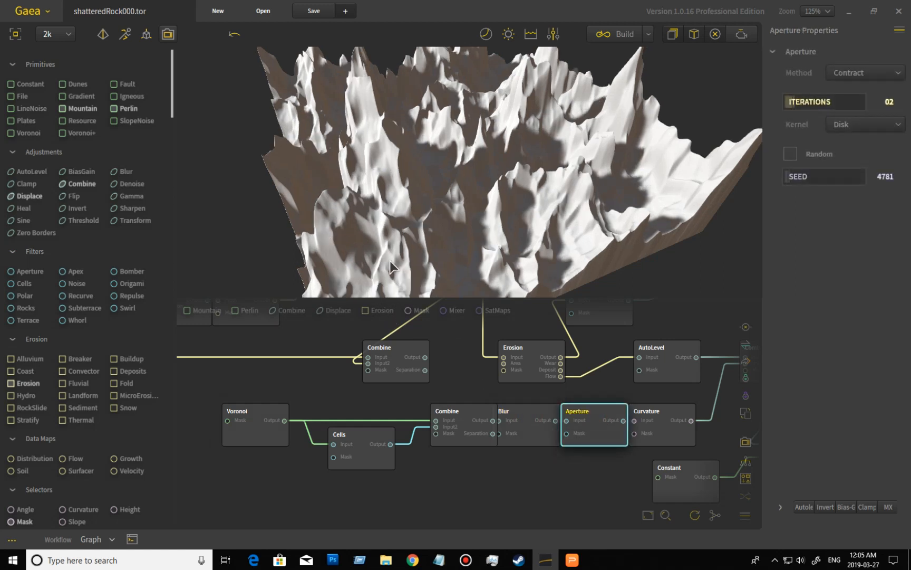
{"action": "left_click_drag", "start_coordinate": [444, 257], "coordinate": [471, 279]}
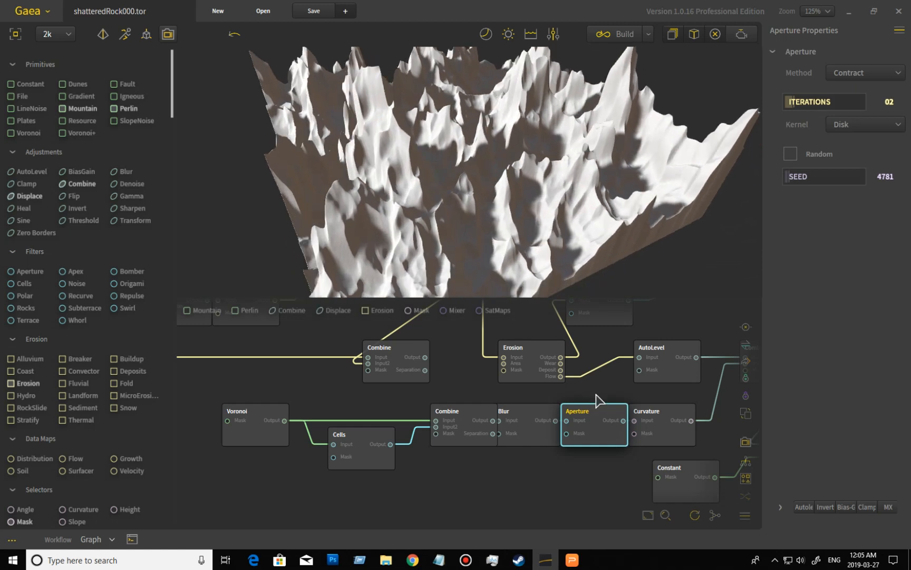
{"action": "left_click", "coordinate": [660, 432]}
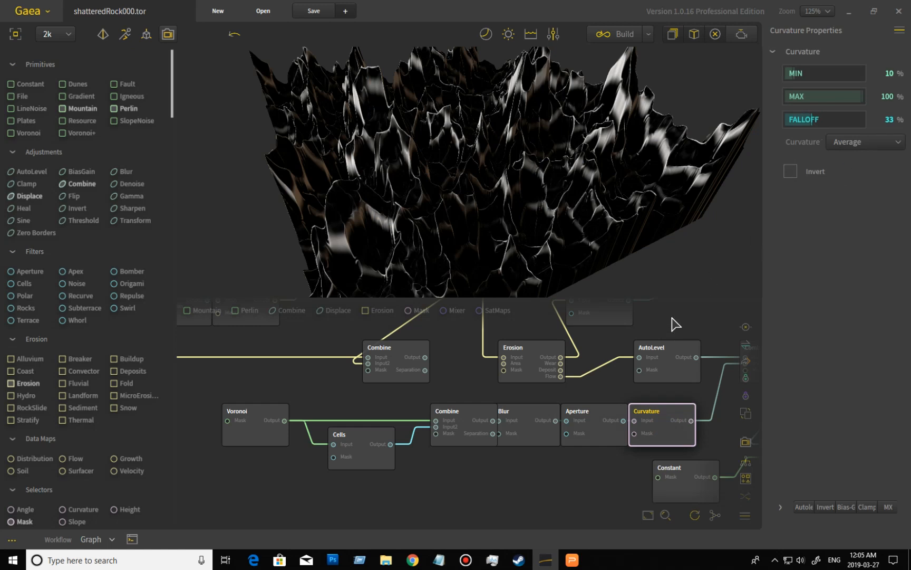
Preview the CLUTer node fed by the Constant and examine the crack pattern as a flat map, up close and as a whole.
{"action": "middle_click_drag", "start_coordinate": [674, 421], "coordinate": [448, 404]}
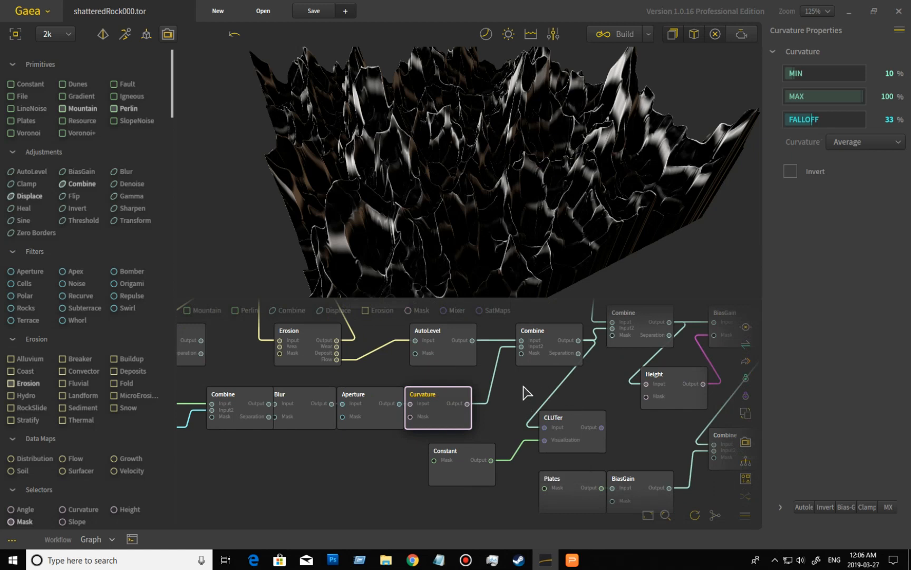
{"action": "middle_click_drag", "start_coordinate": [537, 387], "coordinate": [503, 400]}
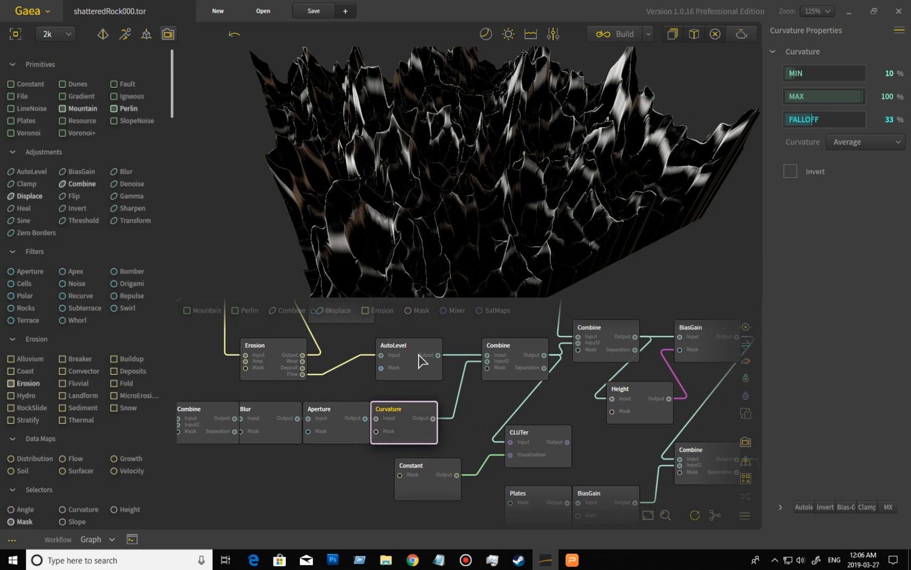
{"action": "left_click", "coordinate": [546, 445]}
{"action": "left_click", "coordinate": [560, 450]}
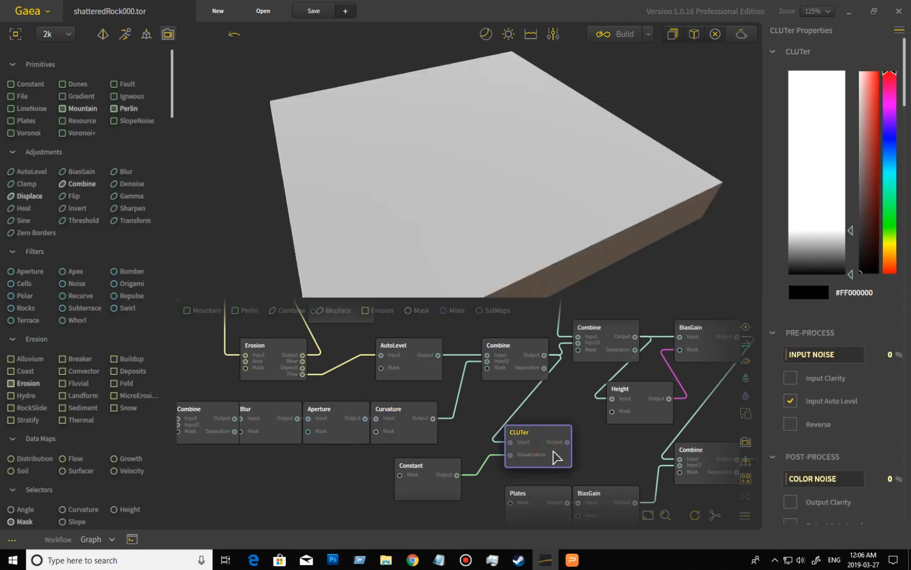
{"action": "left_click_drag", "start_coordinate": [505, 175], "coordinate": [501, 122]}
{"action": "scroll", "coordinate": [429, 239], "scroll_direction": "up", "scroll_amount": 5}
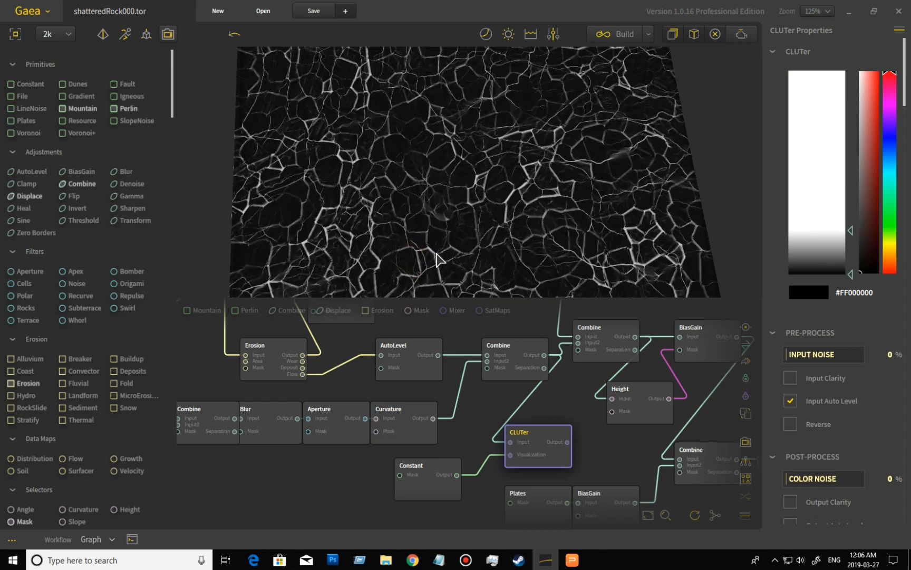
{"action": "left_click_drag", "start_coordinate": [391, 245], "coordinate": [360, 248]}
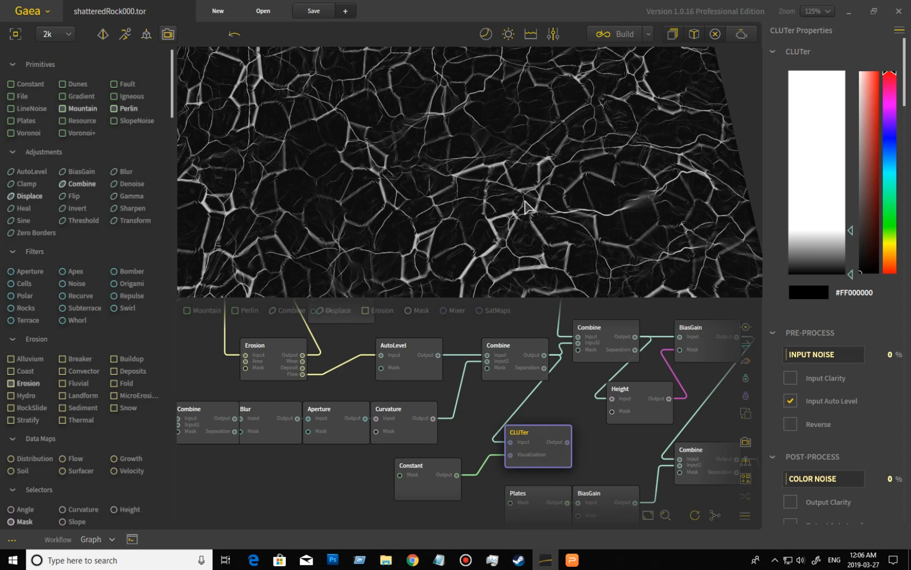
{"action": "left_click_drag", "start_coordinate": [384, 174], "coordinate": [429, 232]}
{"action": "scroll", "coordinate": [429, 228], "scroll_direction": "down", "scroll_amount": 2}
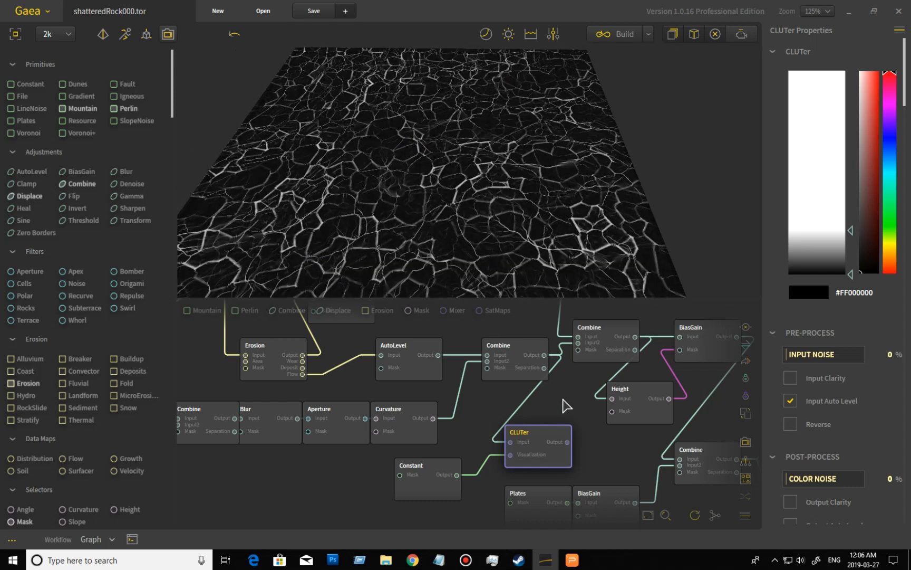
Return to the upper branch's Screen Combine and inspect the rock surface up close, without the cracks.
{"action": "middle_click_drag", "start_coordinate": [576, 401], "coordinate": [489, 484]}
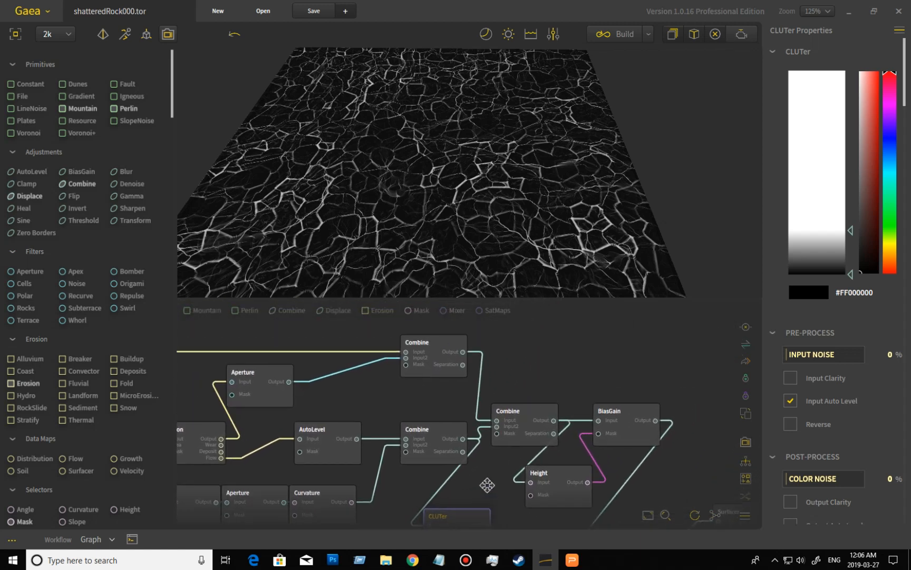
{"action": "left_click", "coordinate": [445, 364]}
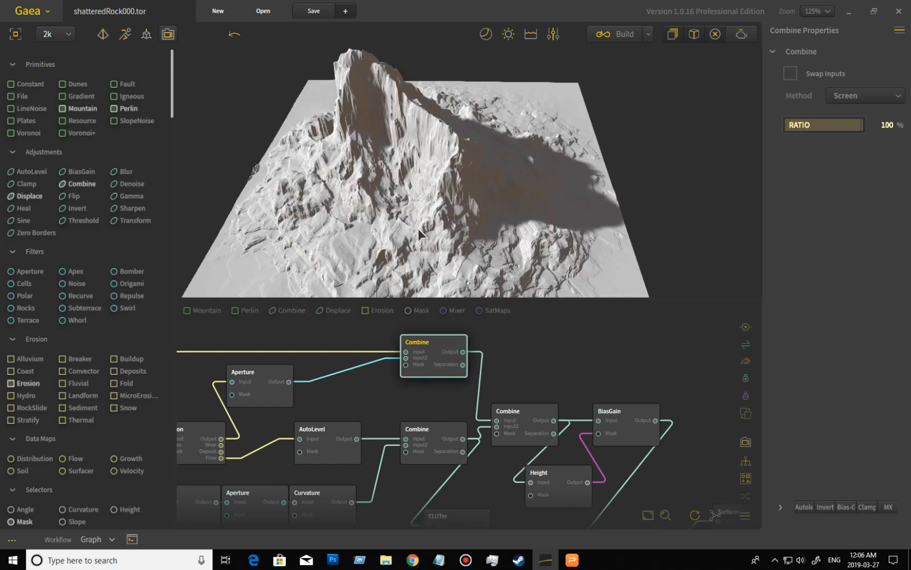
{"action": "scroll", "coordinate": [426, 231], "scroll_direction": "up", "scroll_amount": 5}
{"action": "scroll", "coordinate": [464, 277], "scroll_direction": "up", "scroll_amount": 3}
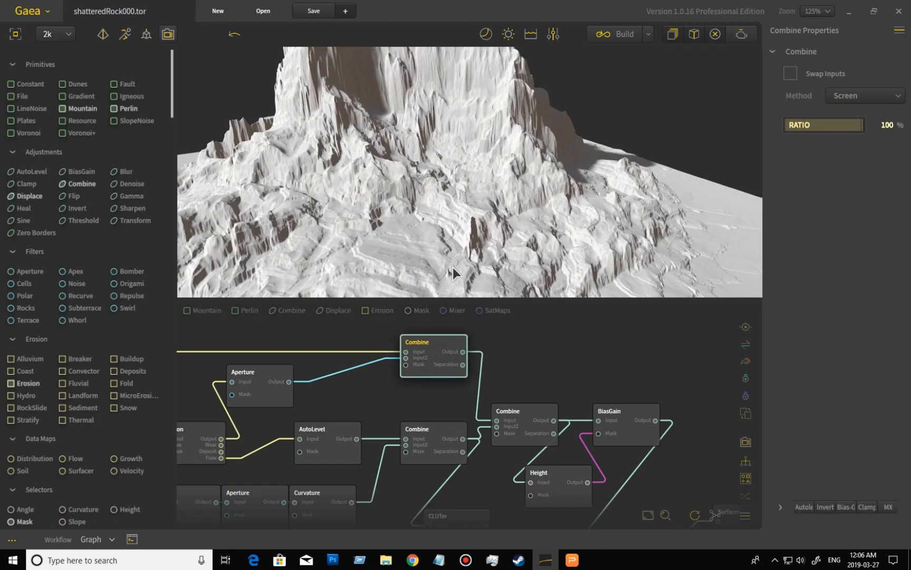
{"action": "scroll", "coordinate": [455, 264], "scroll_direction": "down", "scroll_amount": 4}
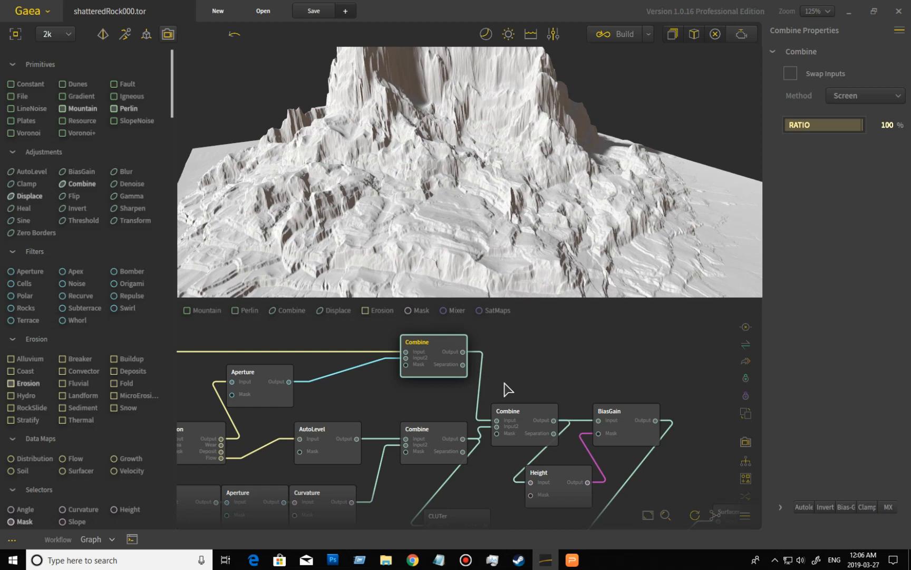
Preview the Subtract Combine that cuts the cracks into the rock, examining it up close and as a whole.
{"action": "left_click", "coordinate": [534, 416]}
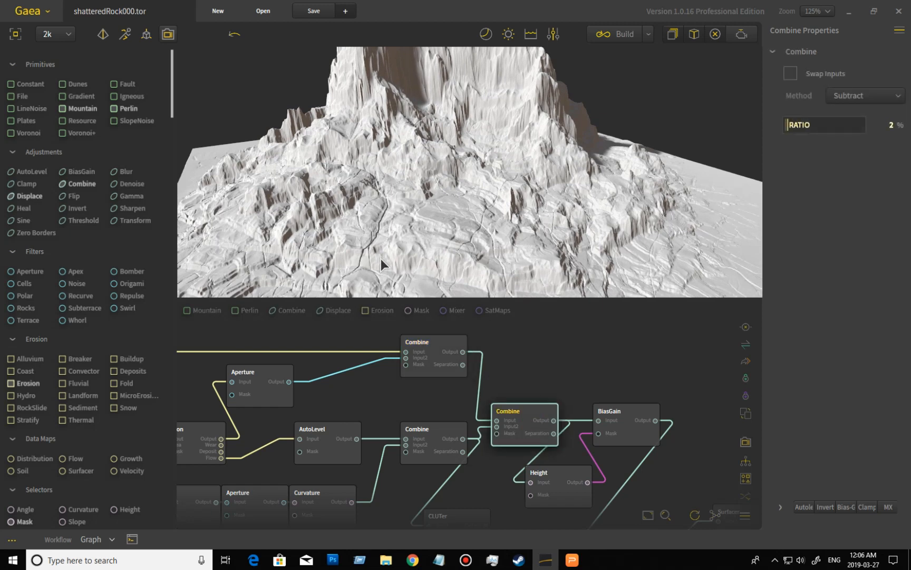
{"action": "mouse_move", "coordinate": [487, 247]}
{"action": "left_mouse_down"}
{"action": "mouse_move", "coordinate": [511, 237]}
{"action": "mouse_move", "coordinate": [500, 255]}
{"action": "mouse_move", "coordinate": [454, 262]}
{"action": "mouse_move", "coordinate": [508, 257]}
{"action": "mouse_move", "coordinate": [485, 262]}
{"action": "left_mouse_up"}
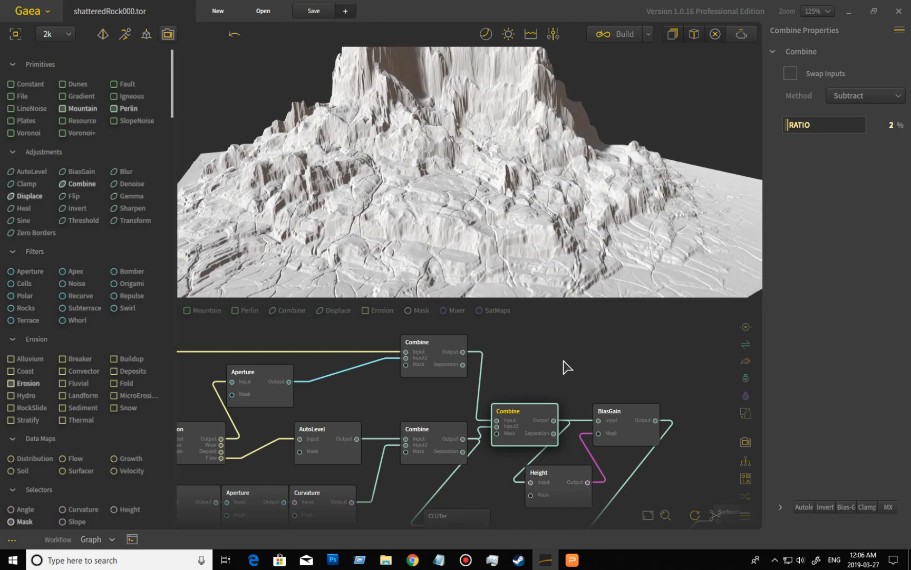
{"action": "left_click_drag", "start_coordinate": [492, 193], "coordinate": [493, 201]}
{"action": "scroll", "coordinate": [492, 195], "scroll_direction": "down", "scroll_amount": 5}
{"action": "scroll", "coordinate": [492, 195], "scroll_direction": "up", "scroll_amount": 3}
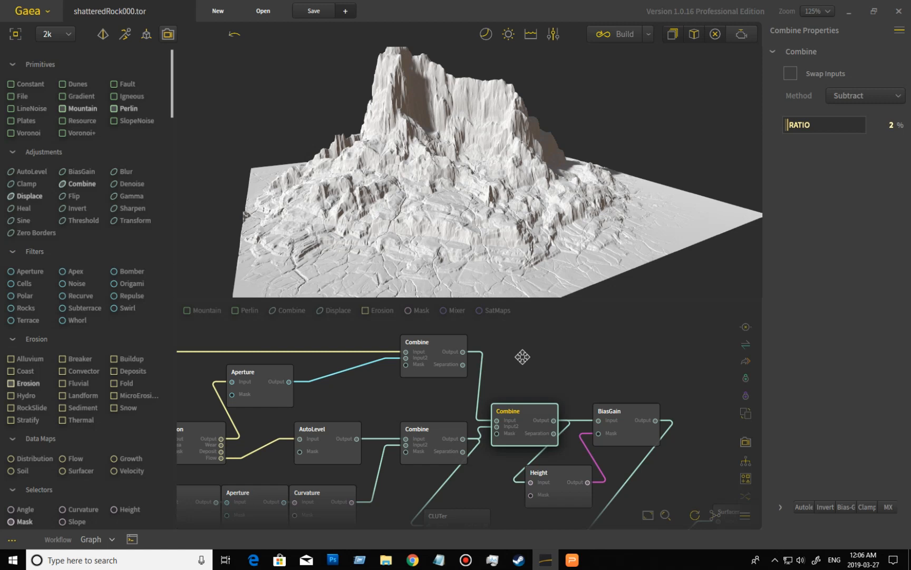
Preview the Height mask after the Subtract Combine and the BiasGain node it controls.
{"action": "left_click_drag", "start_coordinate": [536, 362], "coordinate": [462, 337]}
{"action": "left_click", "coordinate": [484, 467]}
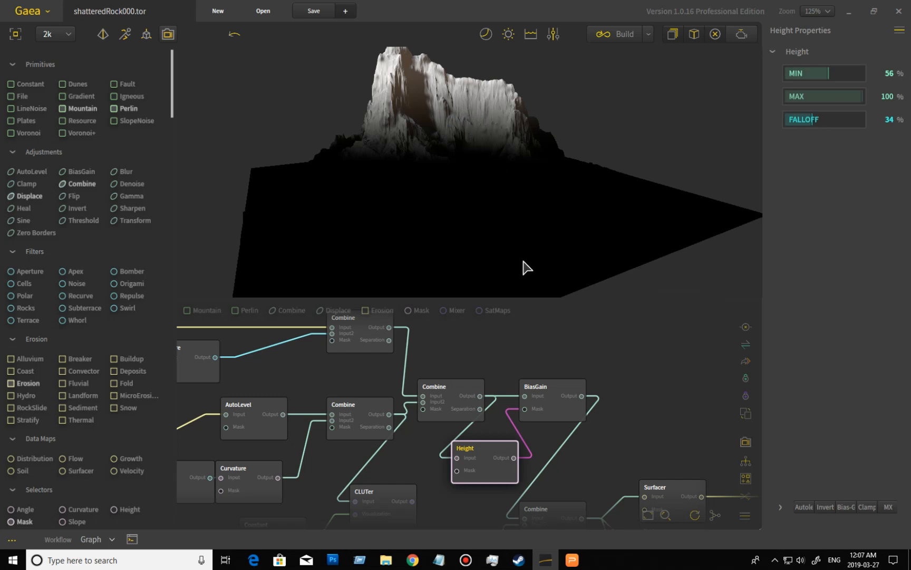
{"action": "left_click", "coordinate": [562, 416]}
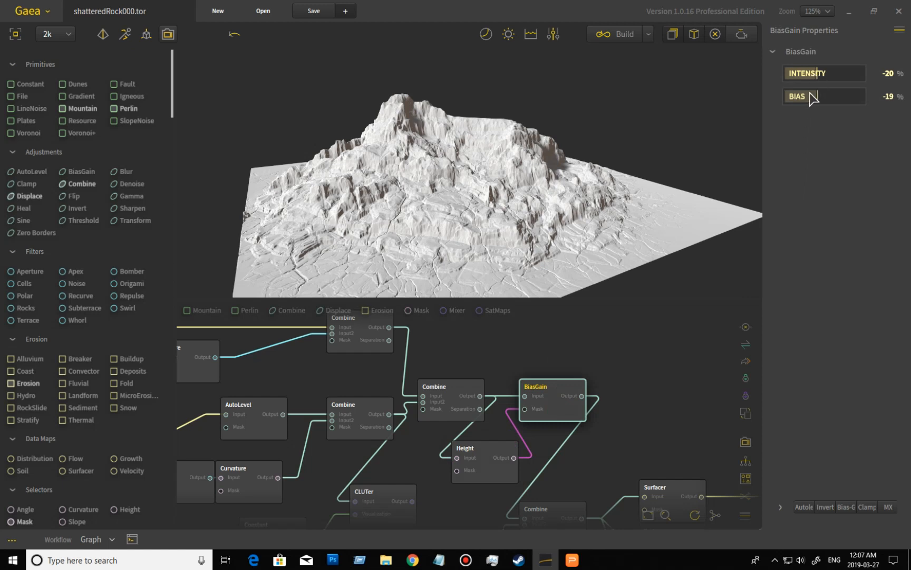
Compare the terrain before and after the masked BiasGain, viewing the peak from several angles.
{"action": "left_click", "coordinate": [448, 405]}
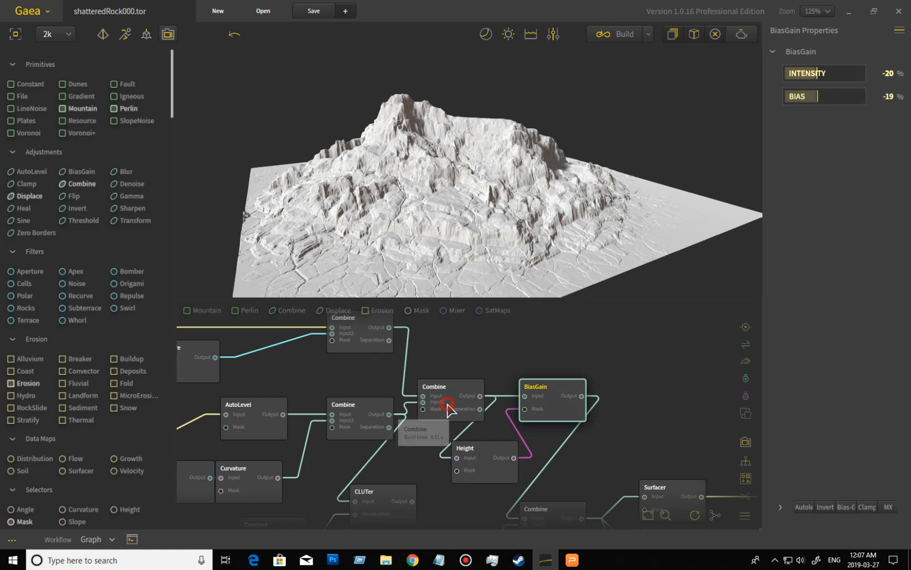
{"action": "left_click", "coordinate": [550, 407]}
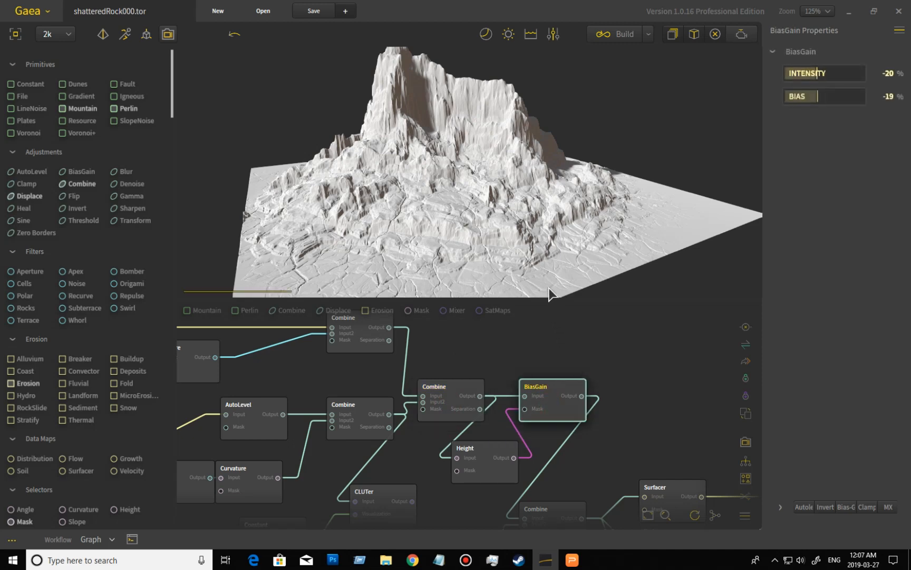
{"action": "mouse_move", "coordinate": [526, 191]}
{"action": "left_mouse_down"}
{"action": "mouse_move", "coordinate": [509, 204]}
{"action": "mouse_move", "coordinate": [346, 176]}
{"action": "mouse_move", "coordinate": [412, 195]}
{"action": "mouse_move", "coordinate": [557, 198]}
{"action": "mouse_move", "coordinate": [411, 164]}
{"action": "left_mouse_up"}
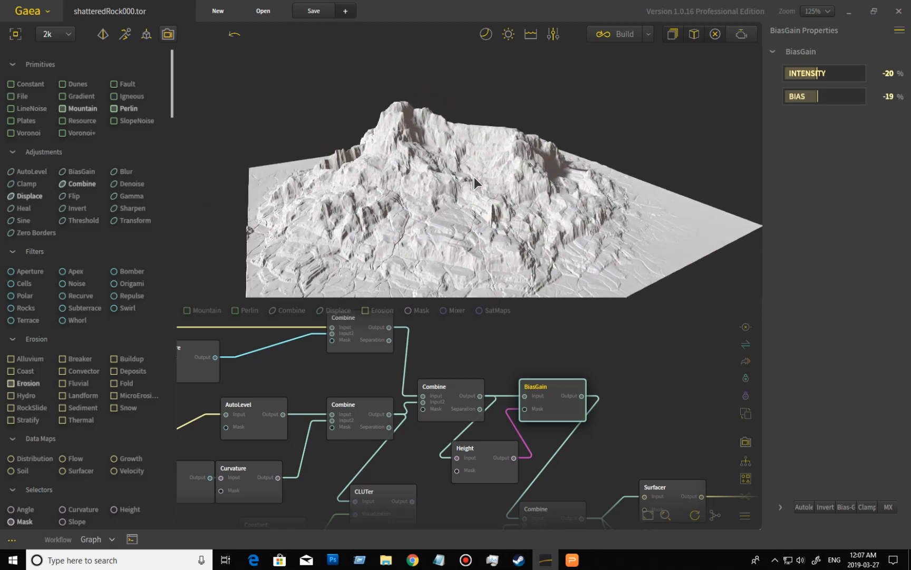
{"action": "left_click_drag", "start_coordinate": [511, 152], "coordinate": [559, 221]}
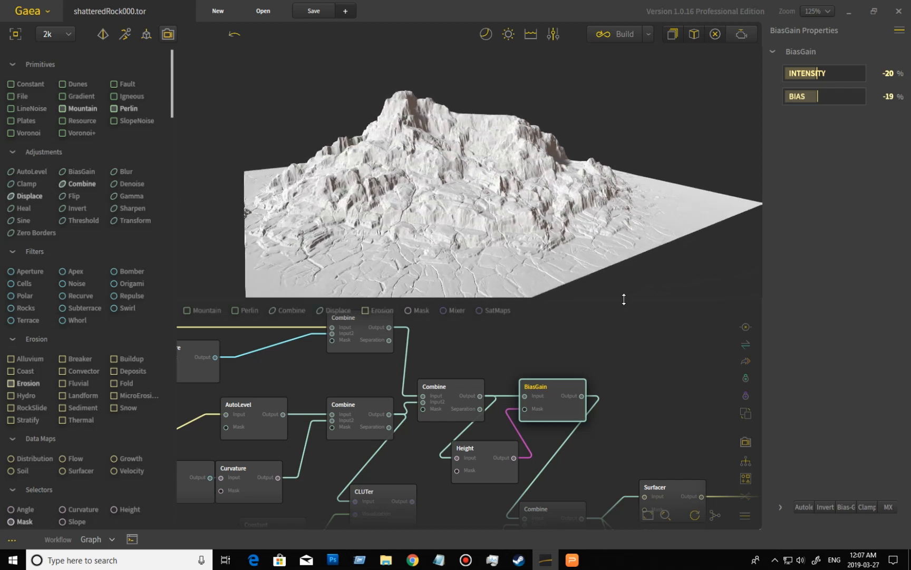
Preview the Plates node at the start of the ground branch and examine its shape from several sides.
{"action": "scroll", "coordinate": [635, 347], "scroll_direction": "down", "scroll_amount": 3}
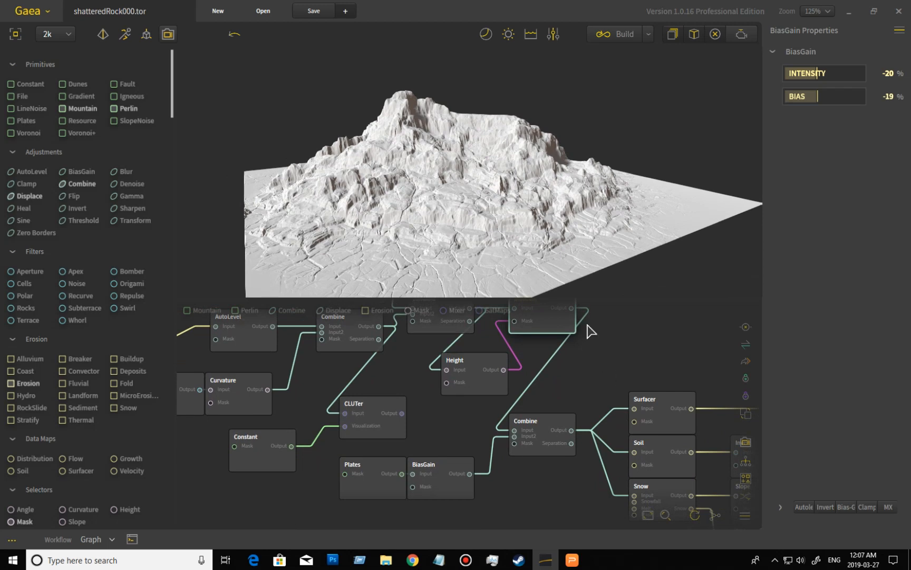
{"action": "left_click", "coordinate": [387, 485]}
{"action": "left_click", "coordinate": [386, 488]}
{"action": "left_click_drag", "start_coordinate": [471, 213], "coordinate": [463, 159]}
{"action": "scroll", "coordinate": [449, 216], "scroll_direction": "down", "scroll_amount": 5}
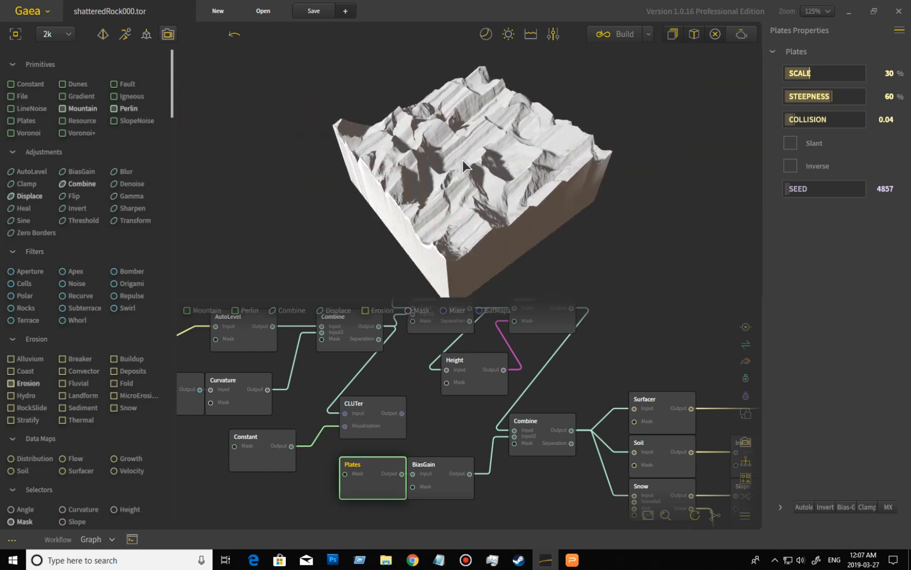
{"action": "scroll", "coordinate": [459, 173], "scroll_direction": "up", "scroll_amount": 4}
{"action": "left_click_drag", "start_coordinate": [471, 194], "coordinate": [496, 222]}
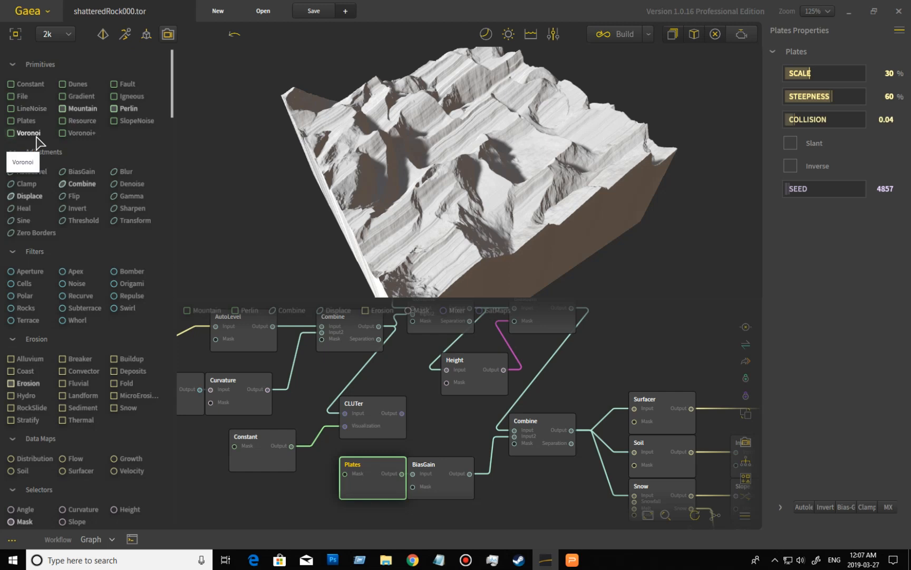
{"action": "left_click_drag", "start_coordinate": [575, 193], "coordinate": [522, 197]}
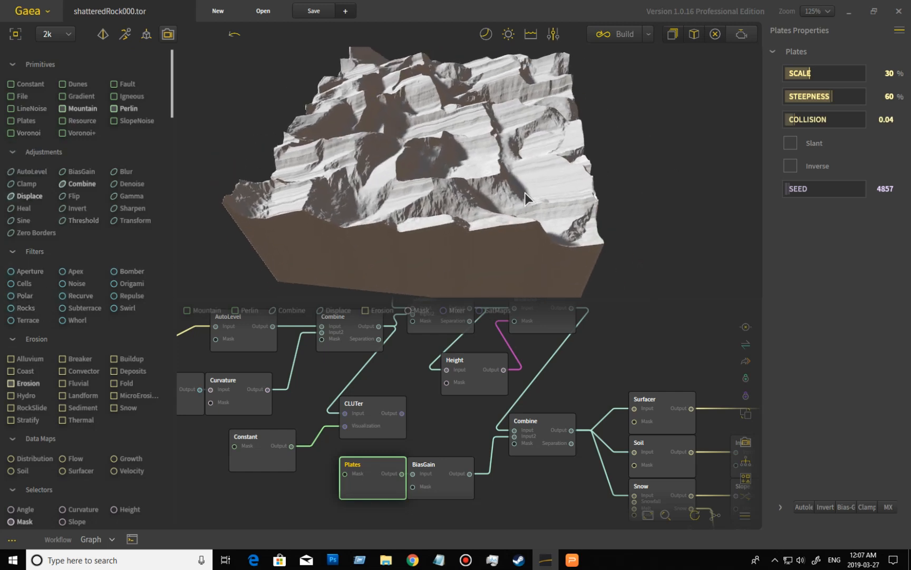
Preview the BiasGain applied to Plates and the Screen Combine that merges it with the rock.
{"action": "left_click", "coordinate": [447, 497]}
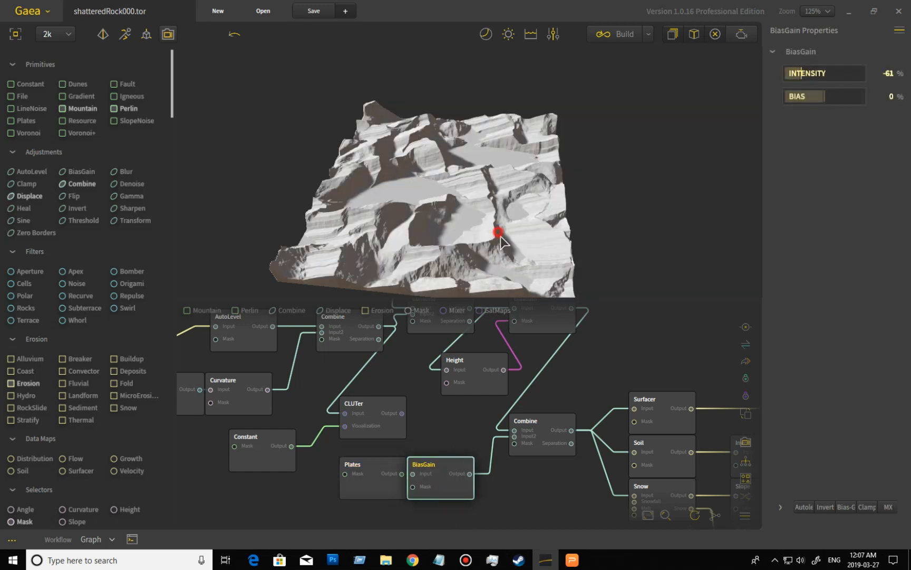
{"action": "left_click_drag", "start_coordinate": [499, 238], "coordinate": [522, 270]}
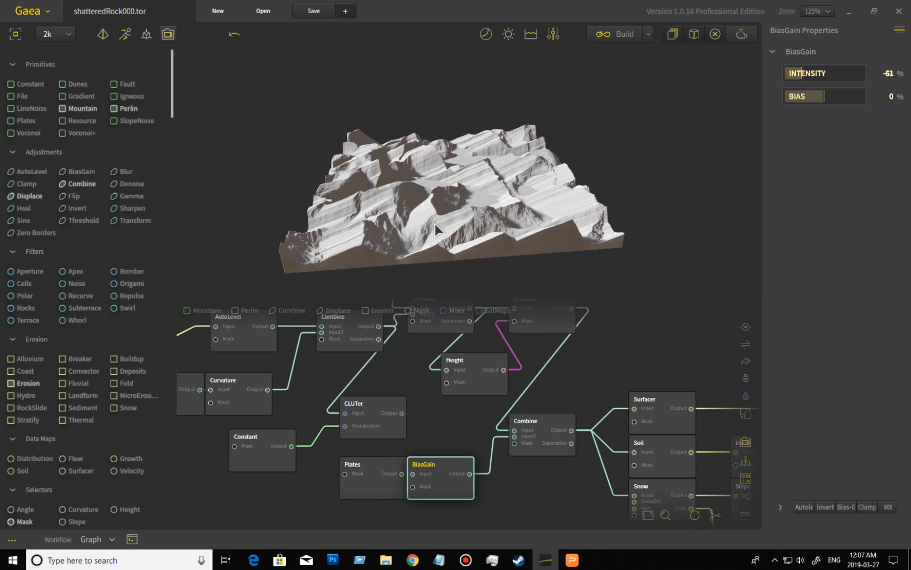
{"action": "left_click", "coordinate": [547, 451]}
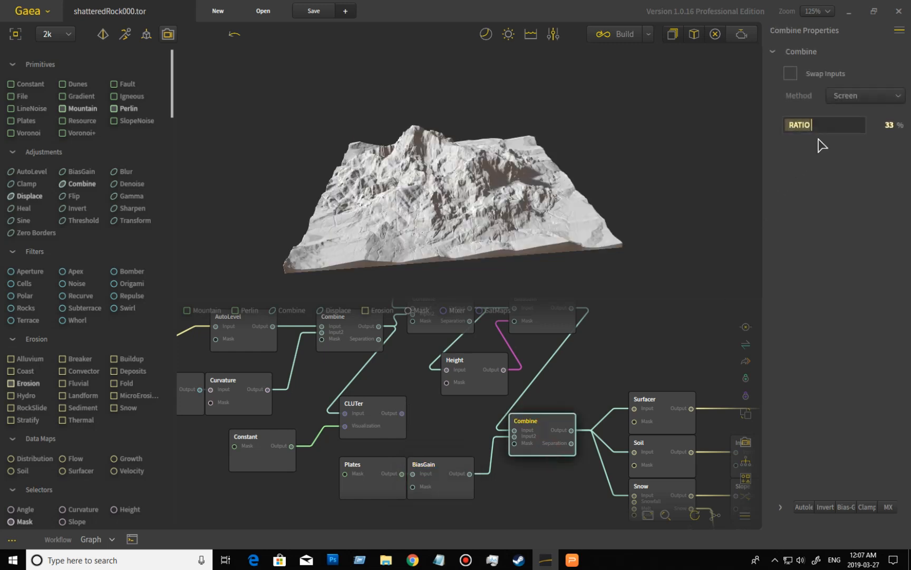
Inspect the final Screen Combine of the rock and Plates terrain up close and from all around.
{"action": "left_click_drag", "start_coordinate": [484, 224], "coordinate": [518, 252]}
{"action": "scroll", "coordinate": [494, 233], "scroll_direction": "up", "scroll_amount": 3}
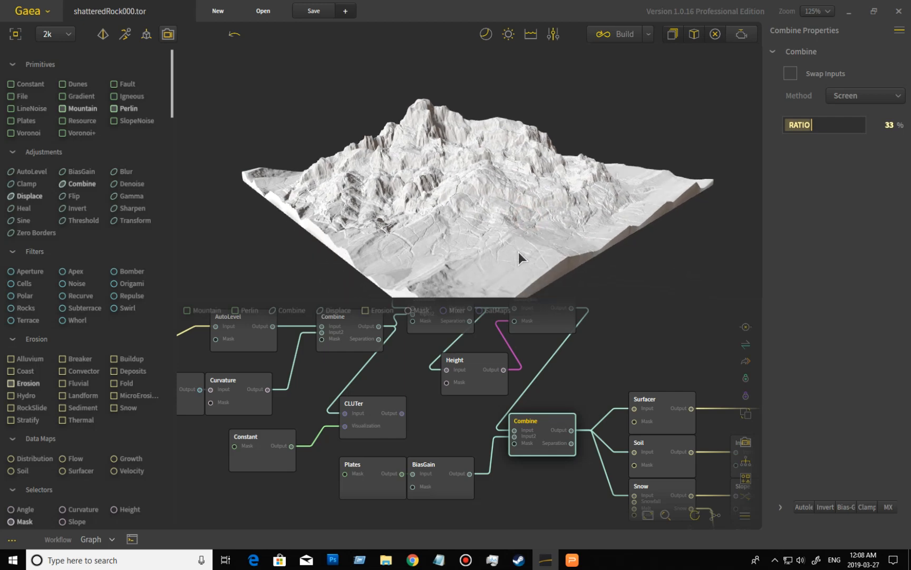
{"action": "scroll", "coordinate": [519, 252], "scroll_direction": "up", "scroll_amount": 3}
{"action": "left_click_drag", "start_coordinate": [443, 231], "coordinate": [653, 207]}
{"action": "left_click_drag", "start_coordinate": [397, 196], "coordinate": [568, 190]}
{"action": "left_click_drag", "start_coordinate": [422, 211], "coordinate": [520, 211]}
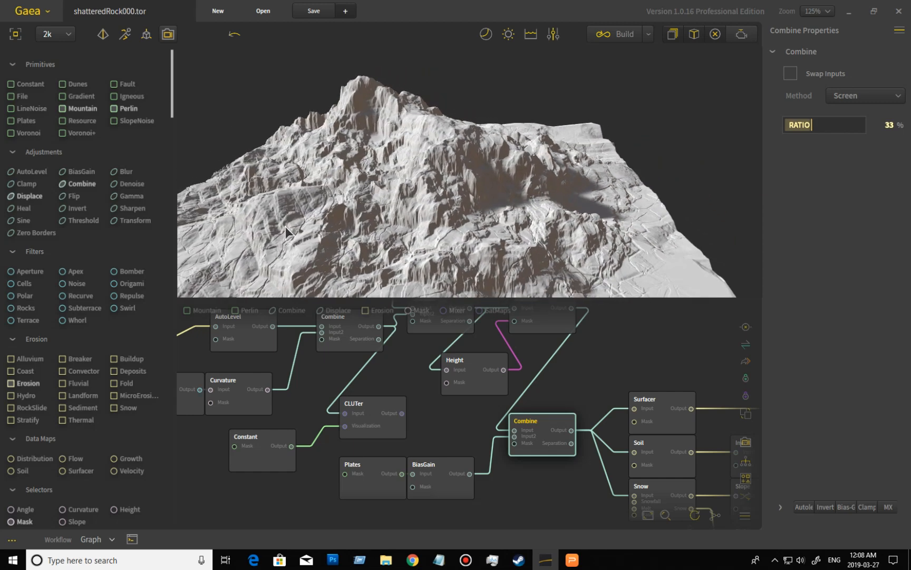
{"action": "left_click_drag", "start_coordinate": [234, 199], "coordinate": [314, 217]}
{"action": "left_click_drag", "start_coordinate": [468, 231], "coordinate": [523, 264]}
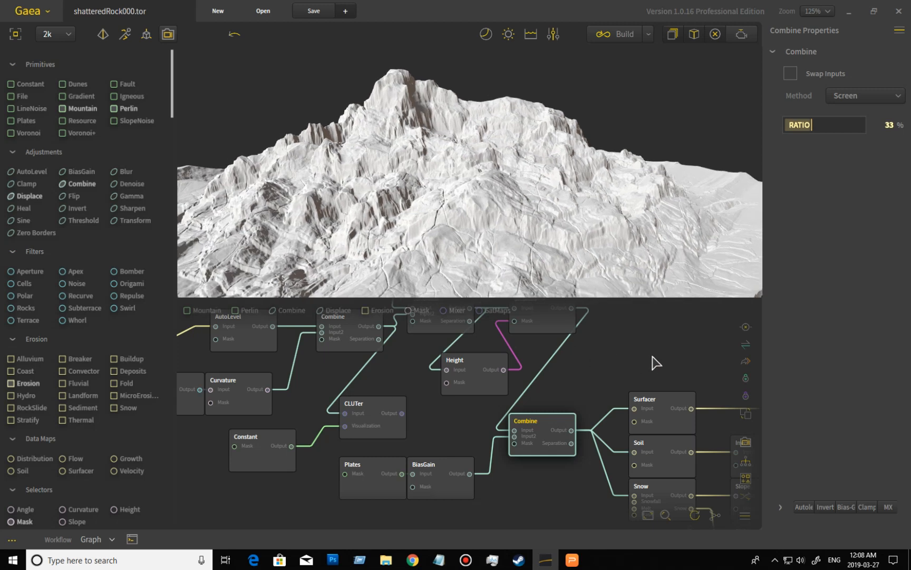
Preview the Surfacer node fed by the final Combine and examine its surface detail from another angle.
{"action": "middle_click_drag", "start_coordinate": [680, 361], "coordinate": [473, 328]}
{"action": "middle_click_drag", "start_coordinate": [628, 358], "coordinate": [437, 363]}
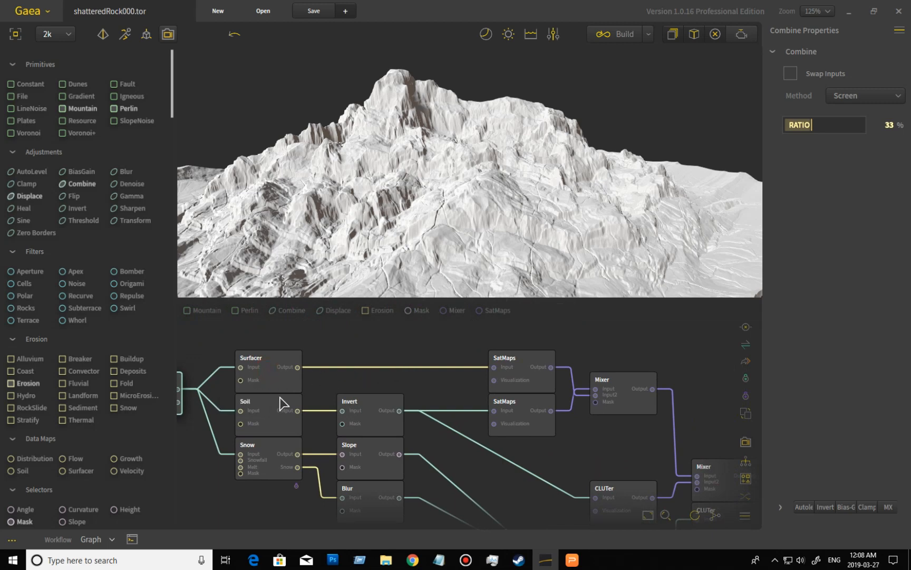
{"action": "left_click", "coordinate": [269, 363]}
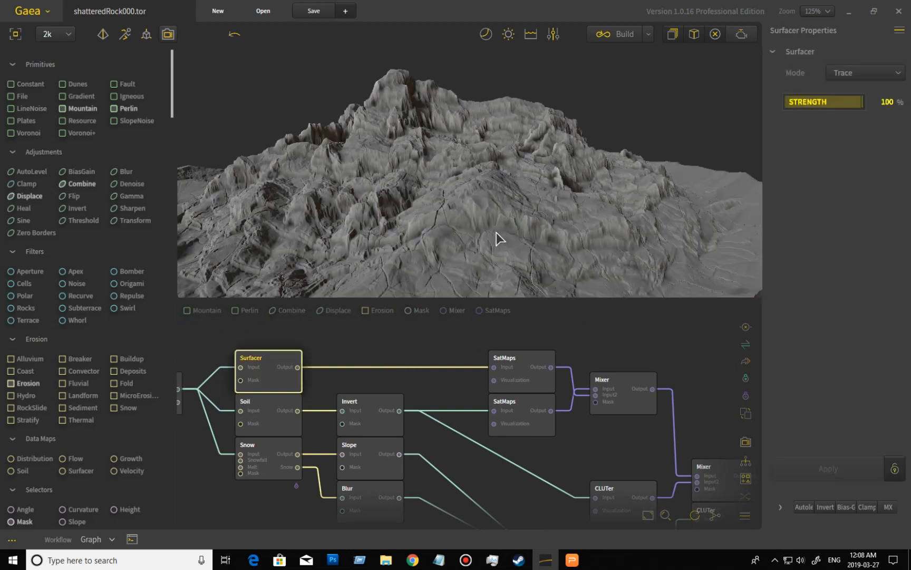
{"action": "mouse_move", "coordinate": [507, 238]}
{"action": "left_mouse_down"}
{"action": "mouse_move", "coordinate": [518, 219]}
{"action": "mouse_move", "coordinate": [549, 234]}
{"action": "mouse_move", "coordinate": [535, 243]}
{"action": "mouse_move", "coordinate": [485, 204]}
{"action": "left_mouse_up"}
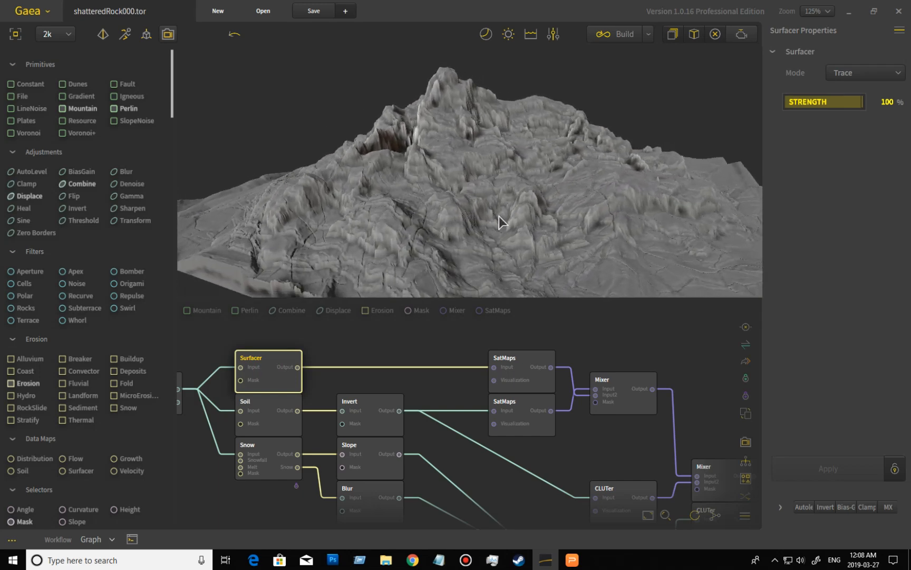
{"action": "mouse_move", "coordinate": [591, 256]}
{"action": "left_mouse_down"}
{"action": "mouse_move", "coordinate": [555, 240]}
{"action": "mouse_move", "coordinate": [533, 250]}
{"action": "mouse_move", "coordinate": [544, 259]}
{"action": "mouse_move", "coordinate": [592, 258]}
{"action": "left_mouse_up"}
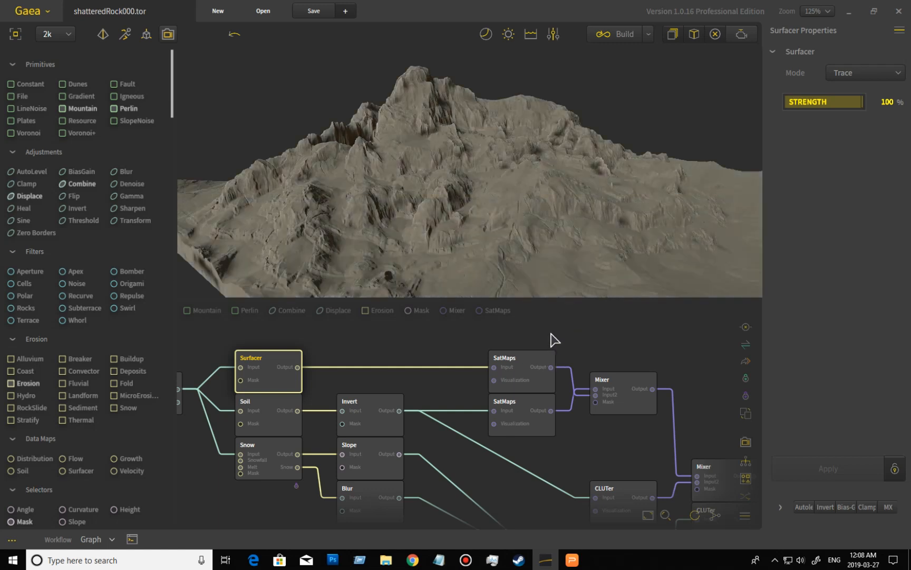
Inspect the SatMaps colouring driven by the Surfacer from several angles.
{"action": "left_click_drag", "start_coordinate": [555, 231], "coordinate": [601, 243]}
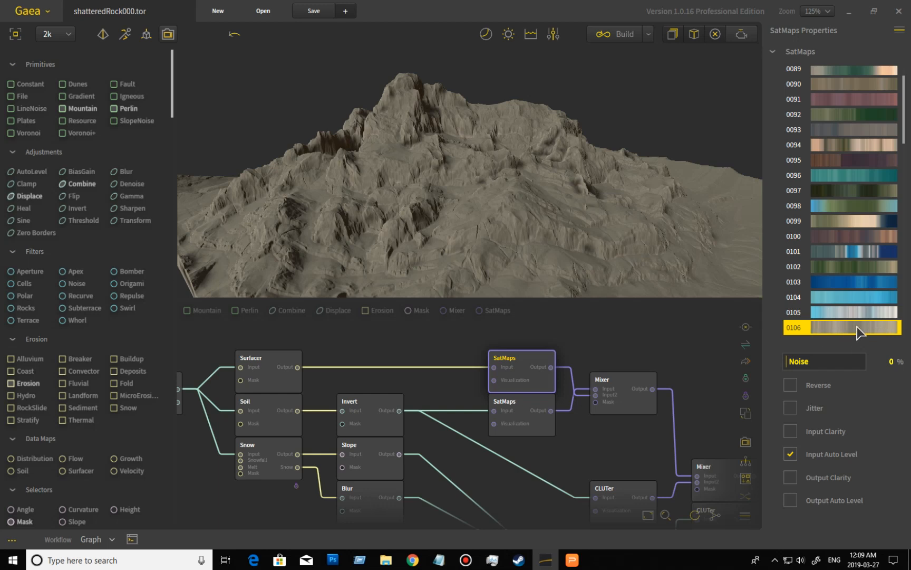
{"action": "left_click_drag", "start_coordinate": [536, 219], "coordinate": [522, 124]}
{"action": "left_click_drag", "start_coordinate": [592, 212], "coordinate": [481, 238]}
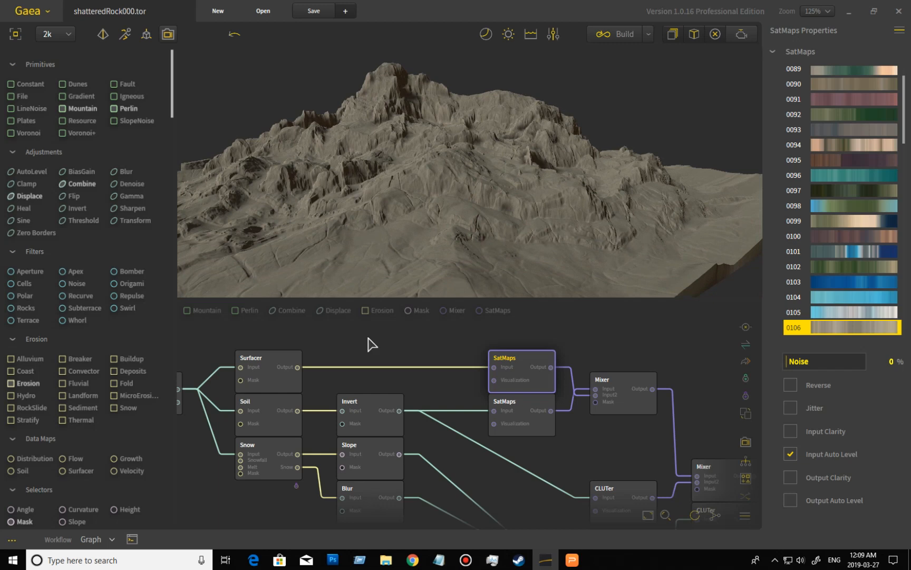
Preview the Soil map and the Invert node applied to it.
{"action": "left_click", "coordinate": [285, 432]}
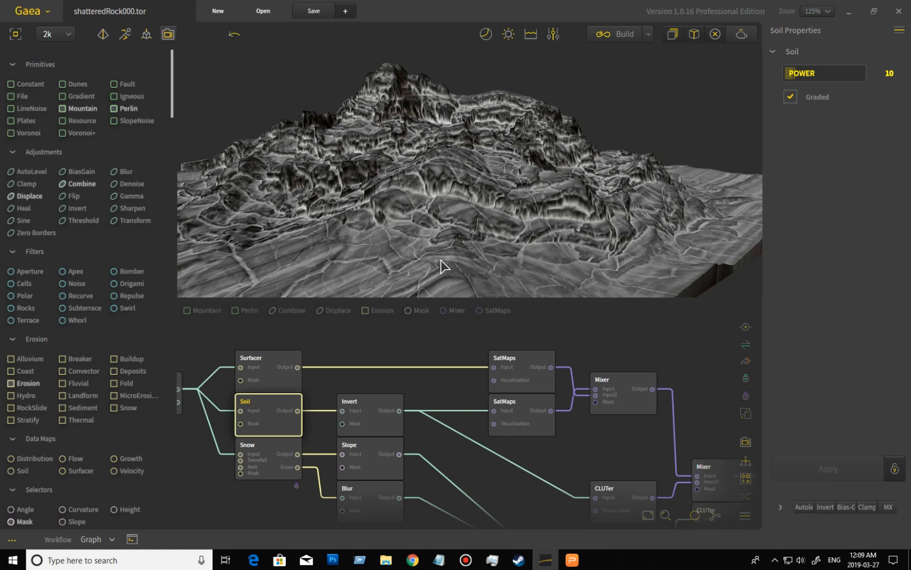
{"action": "left_click", "coordinate": [381, 426]}
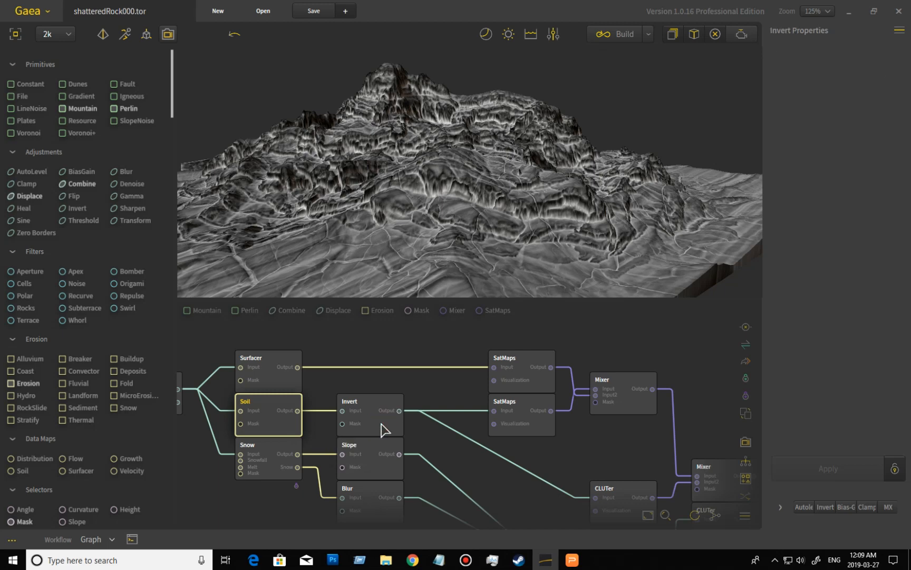
{"action": "left_click_drag", "start_coordinate": [420, 221], "coordinate": [443, 228]}
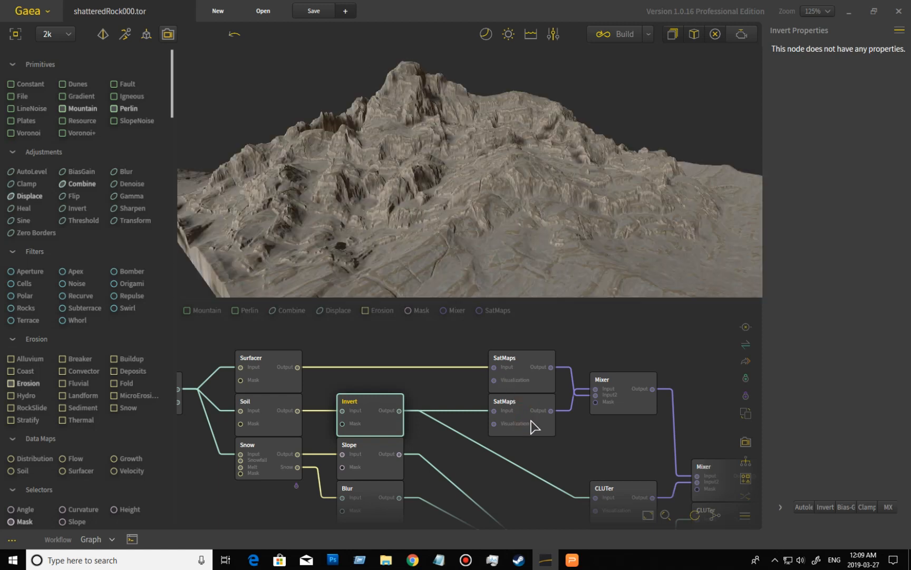
Preview the SatMaps node fed by the inverted soil and examine its colours around the mountain.
{"action": "left_click", "coordinate": [533, 426]}
{"action": "left_click_drag", "start_coordinate": [488, 256], "coordinate": [464, 250]}
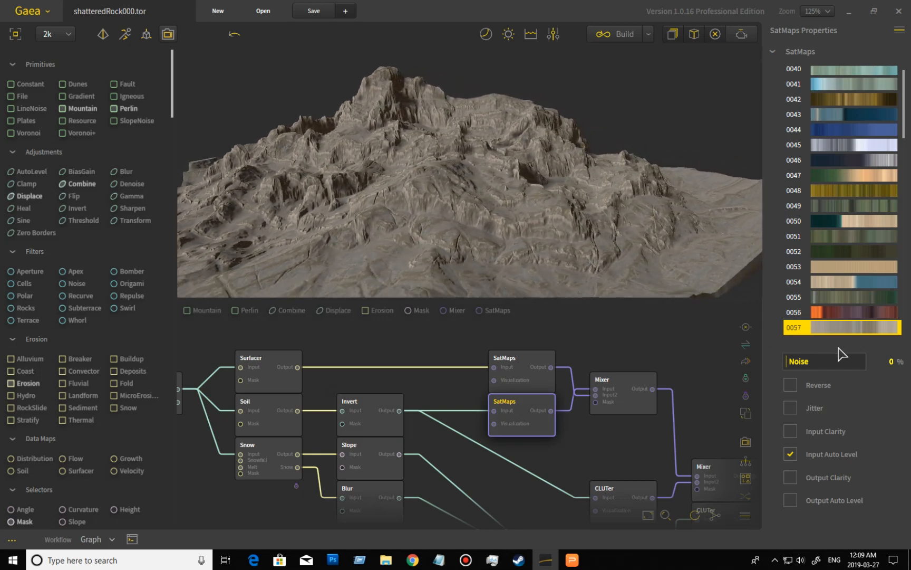
{"action": "left_click_drag", "start_coordinate": [493, 241], "coordinate": [436, 283]}
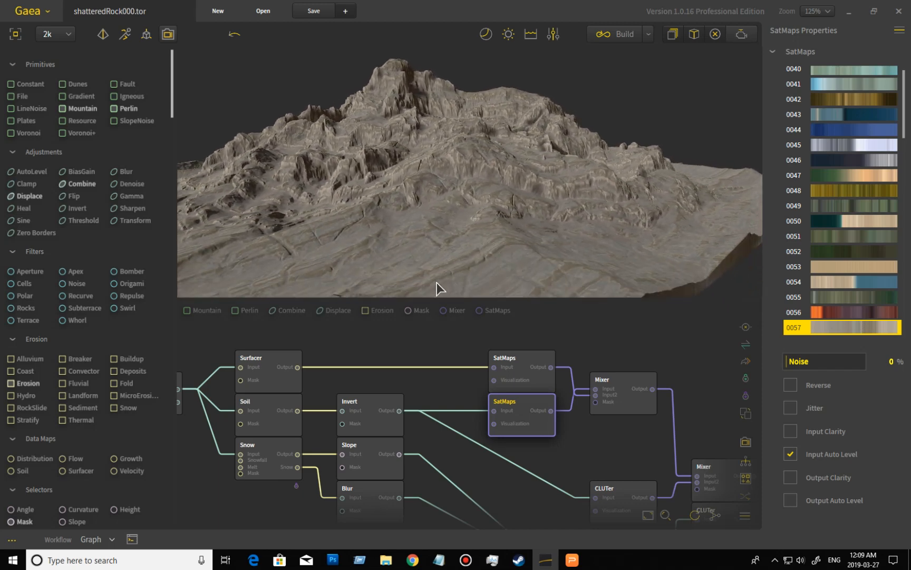
{"action": "left_click_drag", "start_coordinate": [562, 261], "coordinate": [512, 246]}
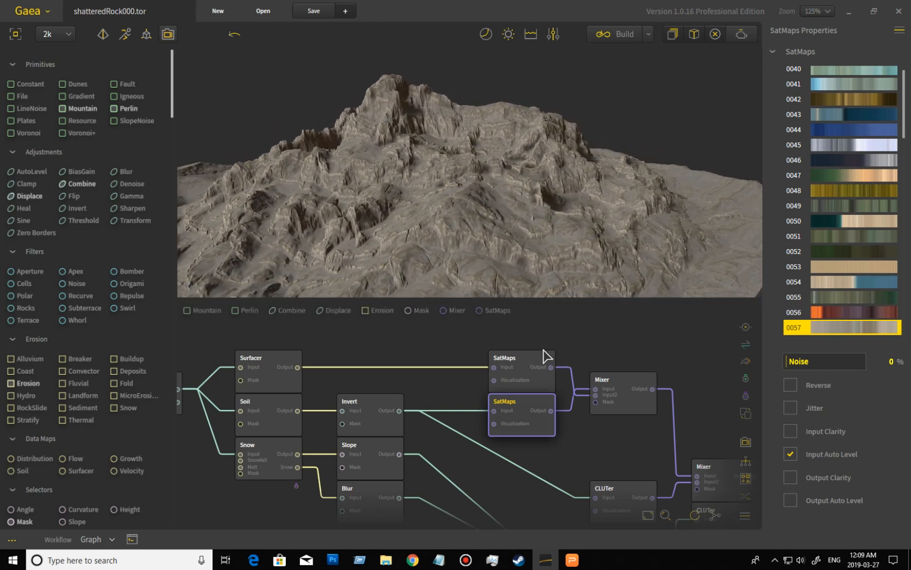
Preview the Multiply Mixer that blends the two SatMaps and check the result from the front.
{"action": "left_click", "coordinate": [631, 397]}
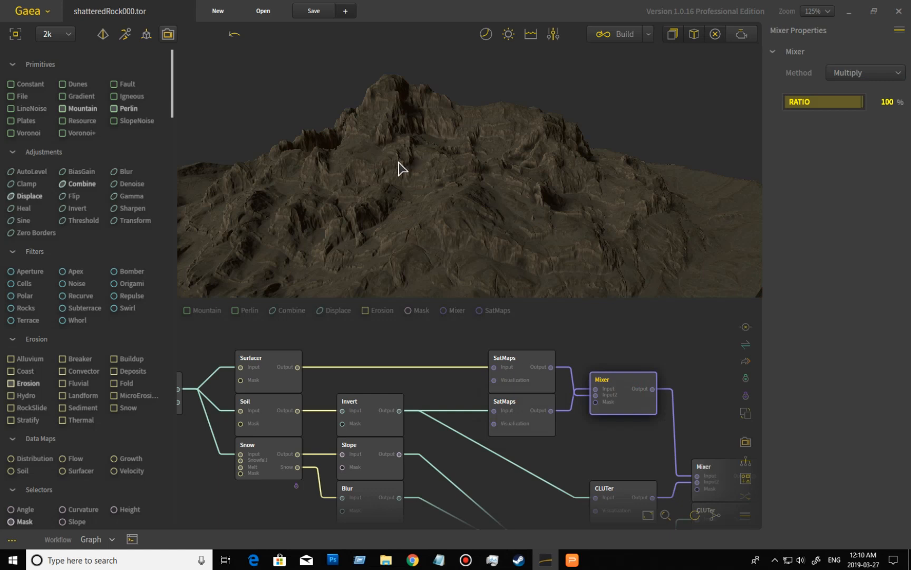
{"action": "mouse_move", "coordinate": [447, 248]}
{"action": "left_mouse_down"}
{"action": "mouse_move", "coordinate": [496, 250]}
{"action": "mouse_move", "coordinate": [438, 254]}
{"action": "left_mouse_up"}
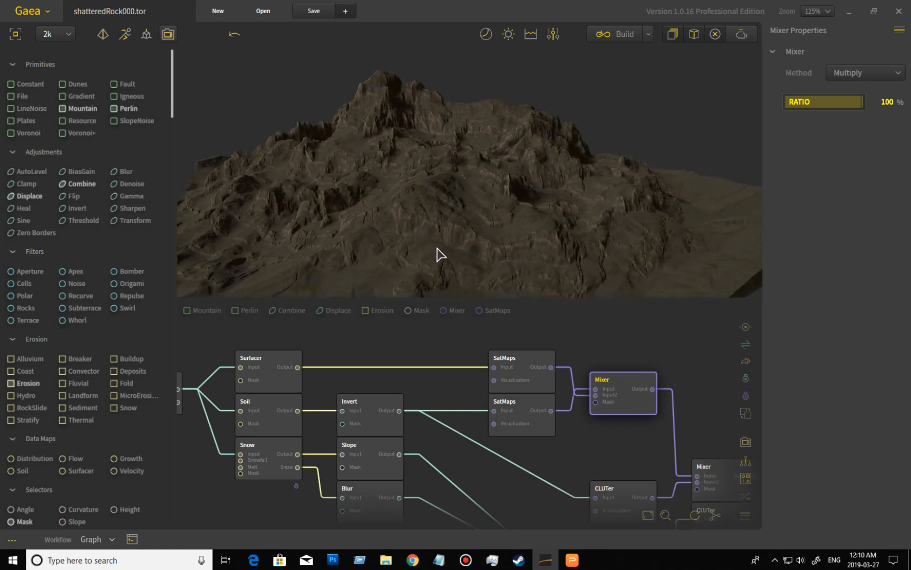
{"action": "middle_click_drag", "start_coordinate": [596, 432], "coordinate": [523, 388]}
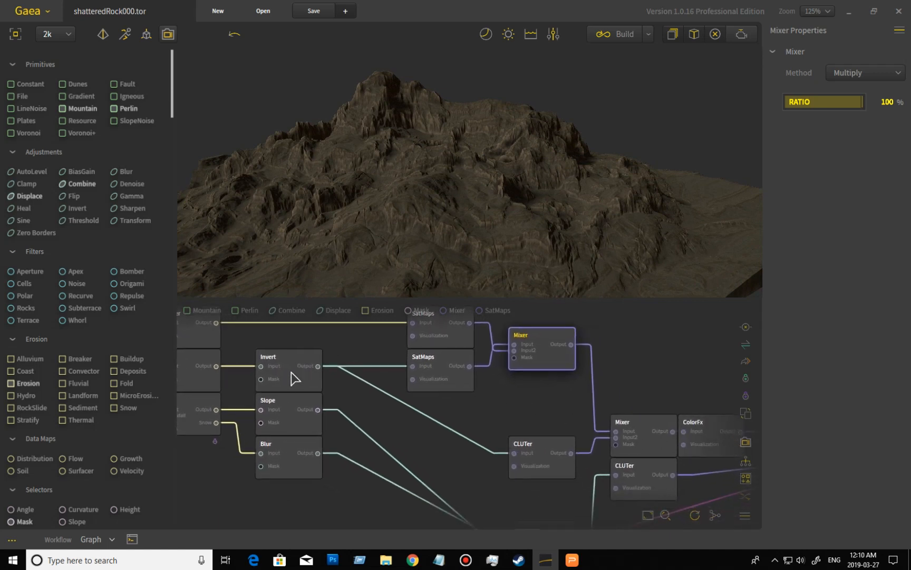
Preview the black-and-white CLUTer made from the inverted soil and compare the terrain colour before and after the second Mixer.
{"action": "left_click", "coordinate": [544, 474]}
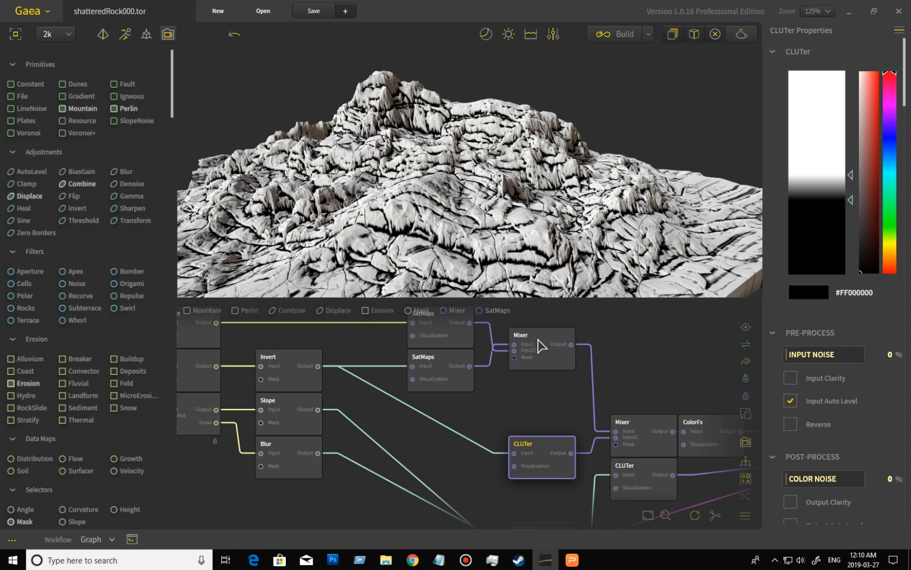
{"action": "left_click", "coordinate": [648, 439]}
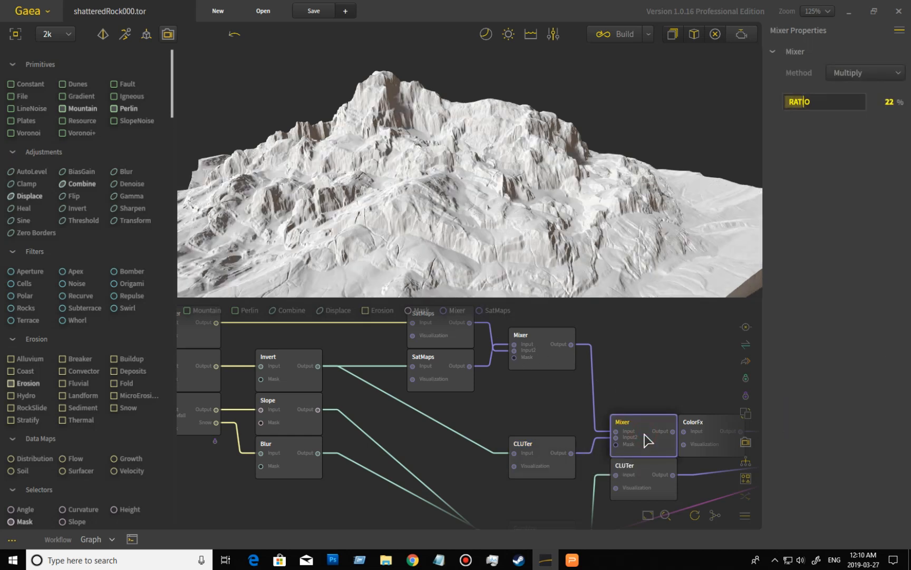
{"action": "left_click", "coordinate": [554, 352]}
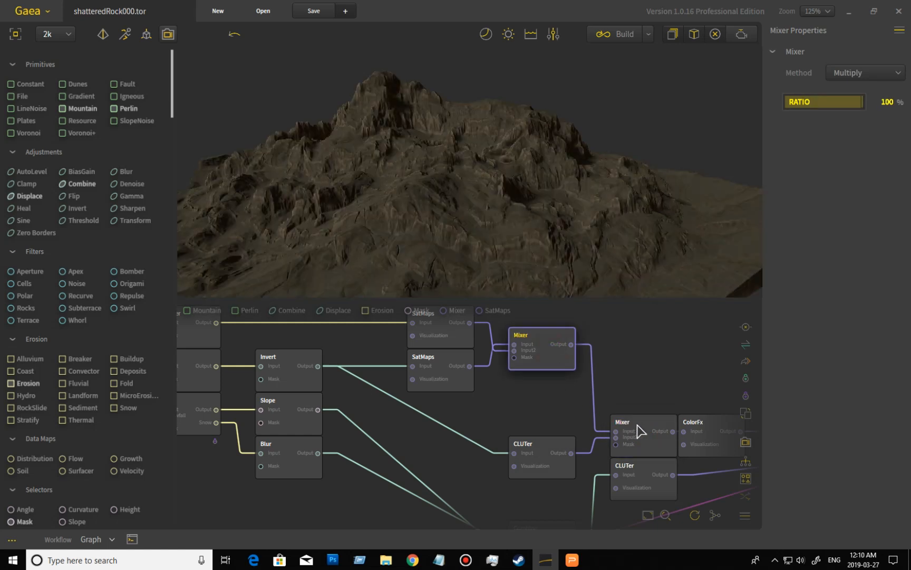
{"action": "left_click", "coordinate": [656, 430]}
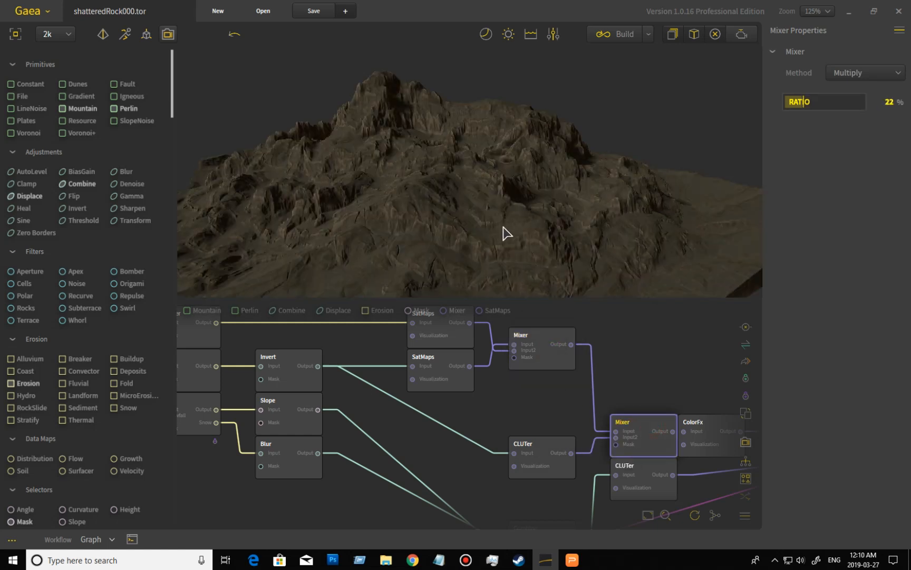
Inspect the second Mixer's colour result up close and as a whole terrain.
{"action": "left_click_drag", "start_coordinate": [487, 253], "coordinate": [522, 255]}
{"action": "scroll", "coordinate": [521, 257], "scroll_direction": "up", "scroll_amount": 4}
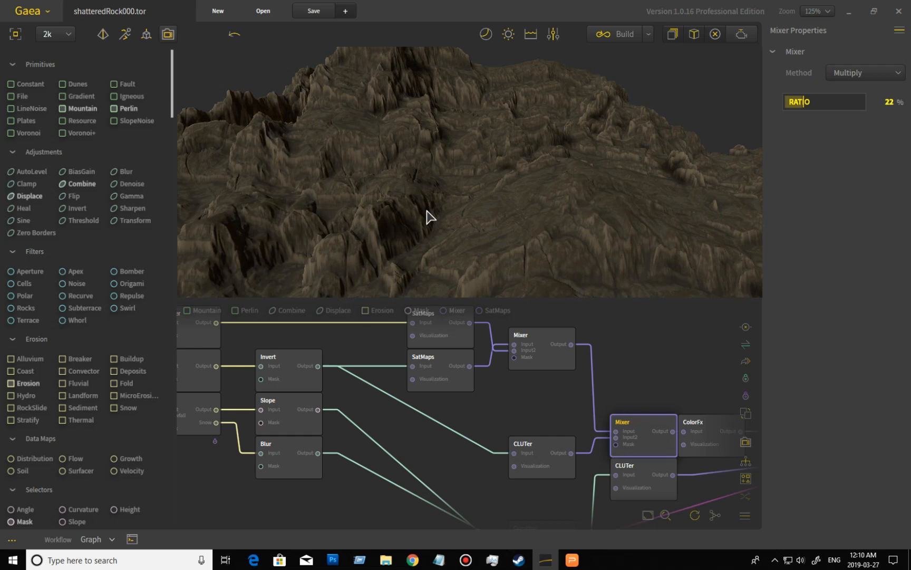
{"action": "mouse_move", "coordinate": [533, 251]}
{"action": "left_mouse_down"}
{"action": "mouse_move", "coordinate": [510, 255]}
{"action": "mouse_move", "coordinate": [523, 245]}
{"action": "left_mouse_up"}
{"action": "scroll", "coordinate": [509, 256], "scroll_direction": "down", "scroll_amount": 4}
{"action": "scroll", "coordinate": [510, 264], "scroll_direction": "down", "scroll_amount": 3}
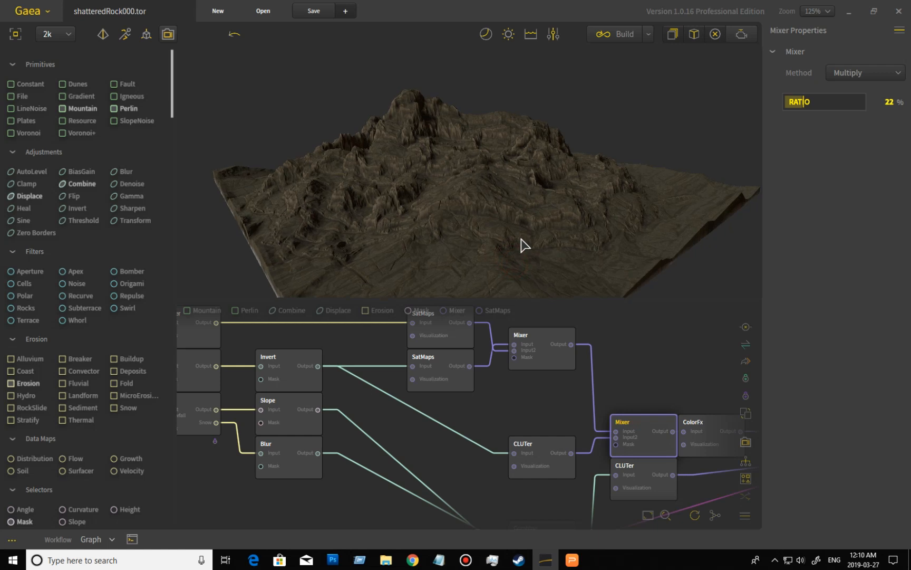
{"action": "scroll", "coordinate": [524, 245], "scroll_direction": "up", "scroll_amount": 3}
Move the second Mixer node up clear of ColorFx and preview the gamma adjustment in ColorFx.
{"action": "left_click_drag", "start_coordinate": [633, 422], "coordinate": [642, 395]}
{"action": "middle_click_drag", "start_coordinate": [686, 372], "coordinate": [552, 394]}
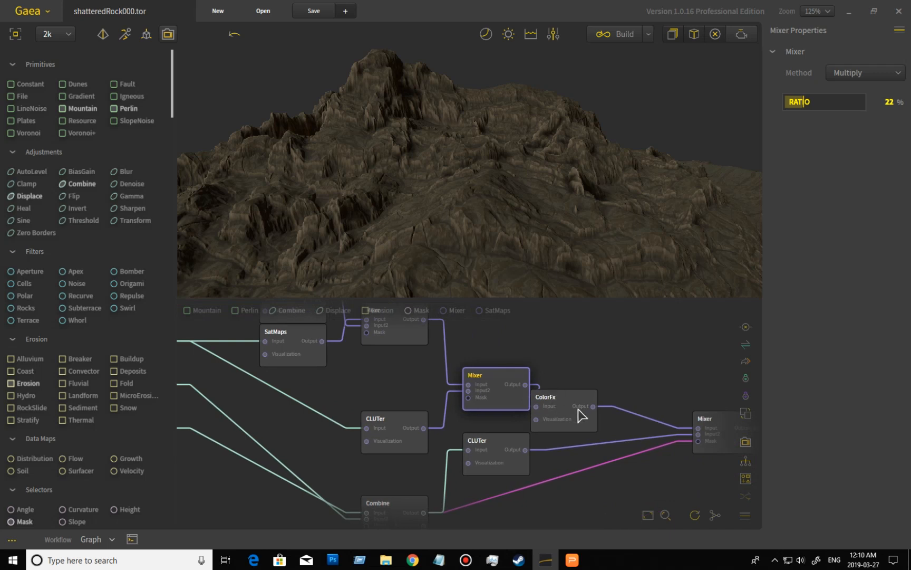
{"action": "left_click", "coordinate": [572, 409]}
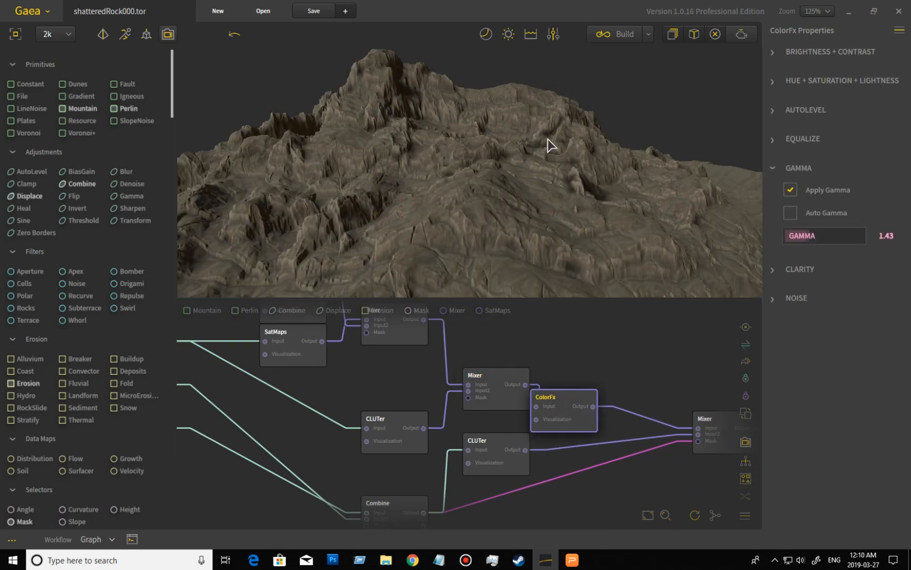
{"action": "mouse_move", "coordinate": [519, 182]}
{"action": "left_mouse_down"}
{"action": "mouse_move", "coordinate": [554, 181]}
{"action": "mouse_move", "coordinate": [527, 183]}
{"action": "mouse_move", "coordinate": [521, 201]}
{"action": "left_mouse_up"}
Preview the Snow node in the sand branch and check its node options without changing them.
{"action": "middle_click_drag", "start_coordinate": [343, 467], "coordinate": [565, 464]}
{"action": "middle_click_drag", "start_coordinate": [473, 430], "coordinate": [481, 439]}
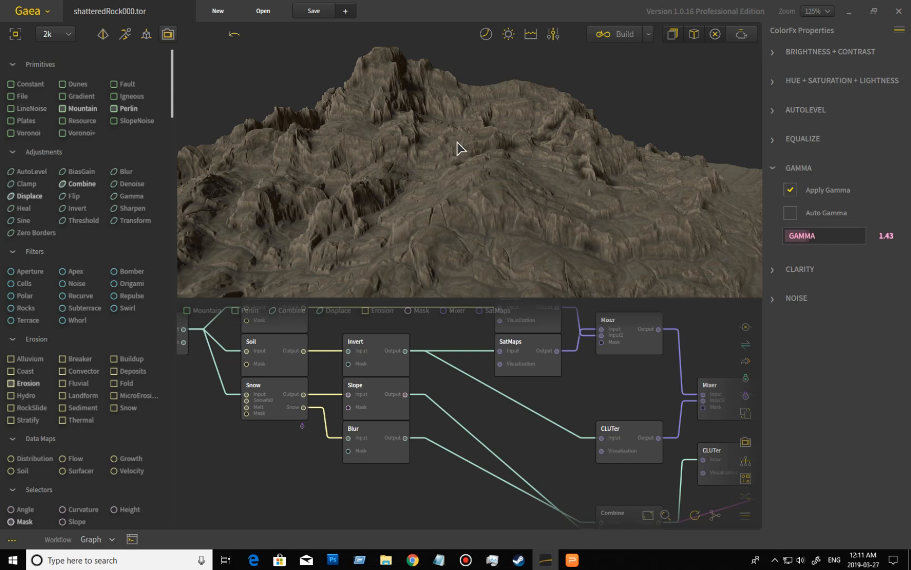
{"action": "mouse_move", "coordinate": [512, 213]}
{"action": "left_mouse_down"}
{"action": "mouse_move", "coordinate": [482, 209]}
{"action": "mouse_move", "coordinate": [516, 214]}
{"action": "left_mouse_up"}
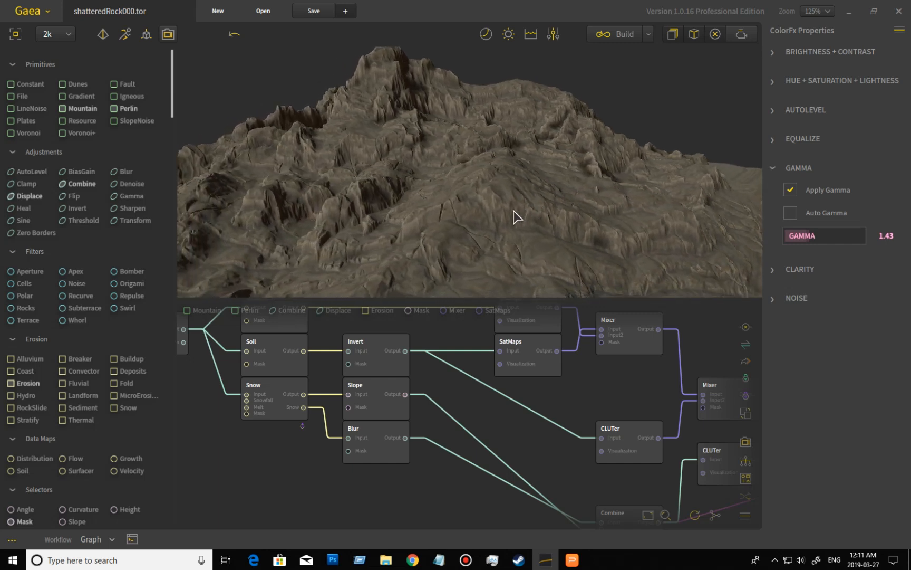
{"action": "left_click", "coordinate": [285, 405]}
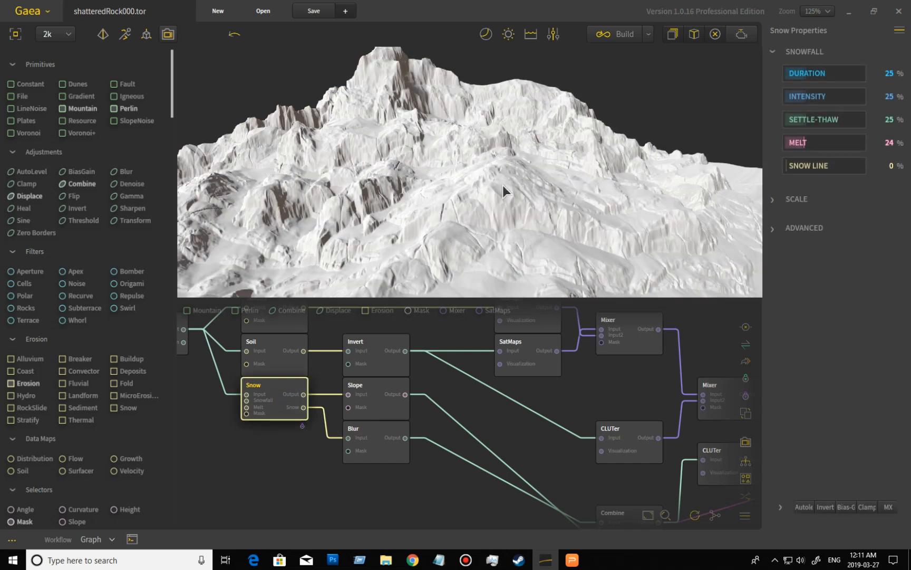
{"action": "right_click", "coordinate": [280, 399]}
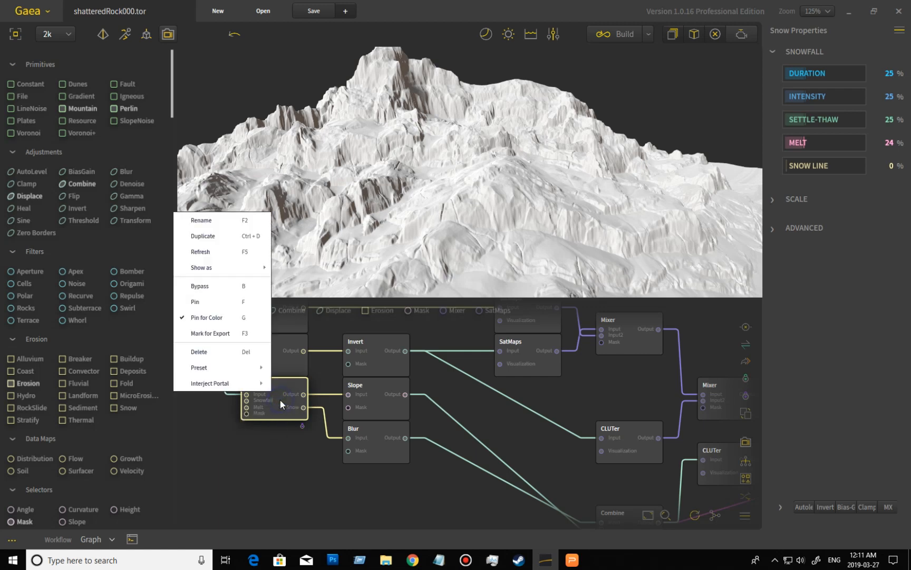
{"action": "left_click", "coordinate": [261, 485]}
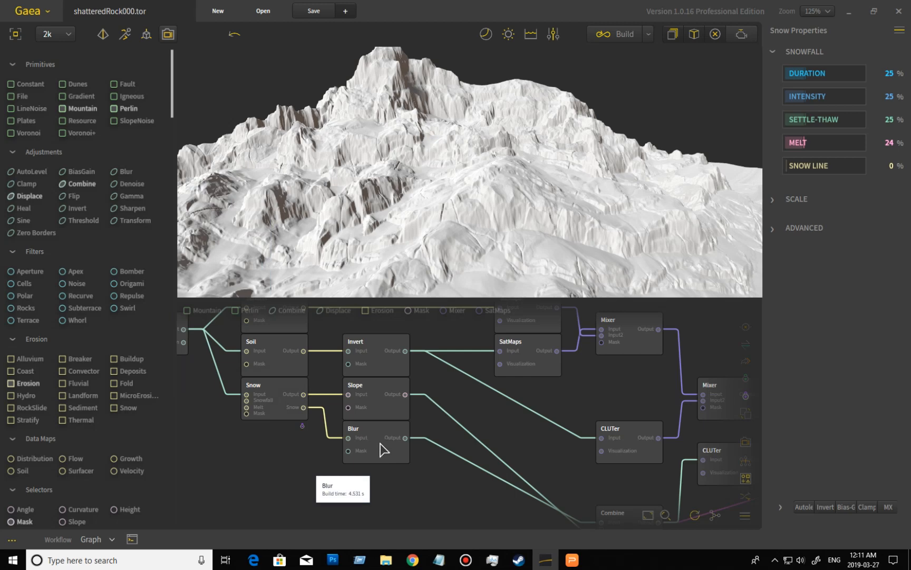
Preview the Slope and Blur nodes fed by Snow and the Add Combine that merges them.
{"action": "left_click", "coordinate": [386, 410]}
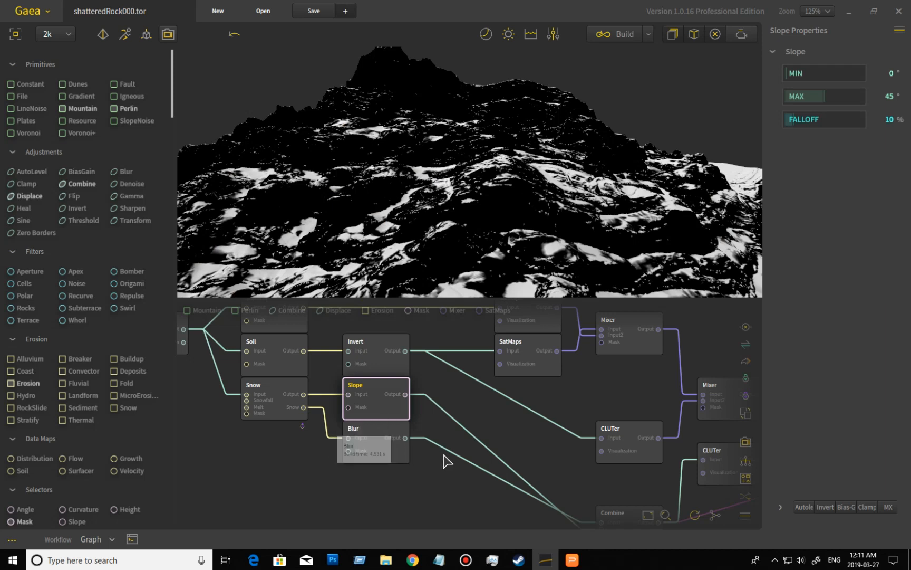
{"action": "middle_click_drag", "start_coordinate": [449, 467], "coordinate": [334, 444]}
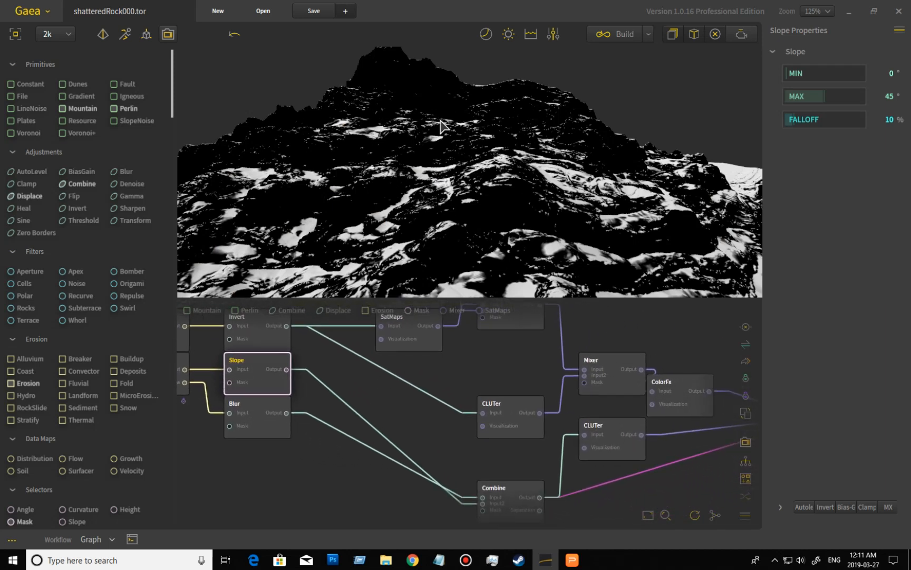
{"action": "left_click", "coordinate": [285, 432]}
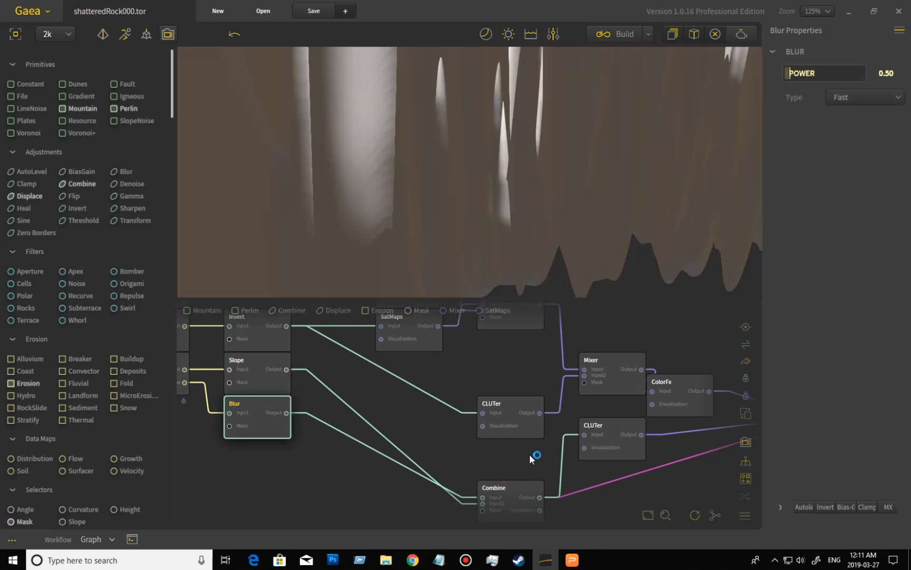
{"action": "left_click", "coordinate": [520, 491]}
{"action": "left_click_drag", "start_coordinate": [594, 483], "coordinate": [493, 477]}
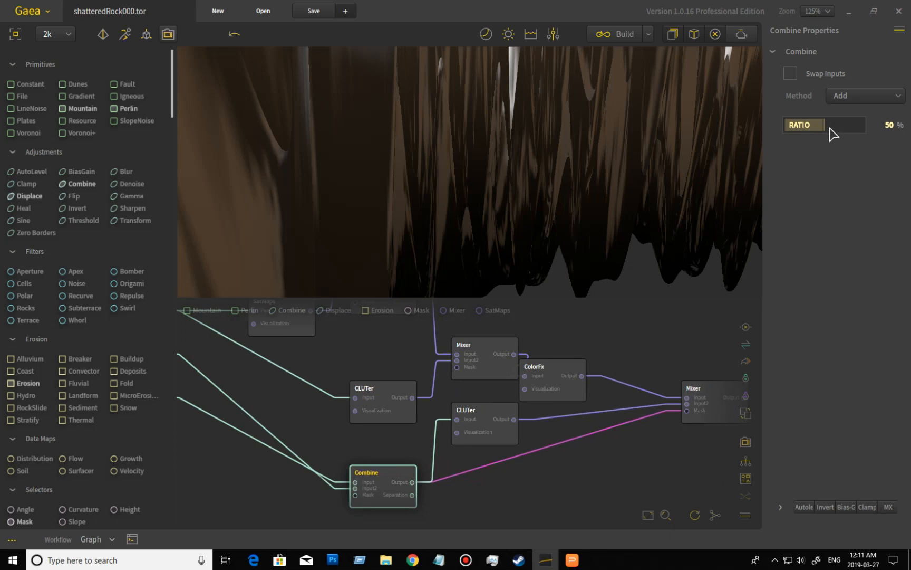
Preview the sand-coloured CLUTer fed by the snow Combine and examine it from above and the side.
{"action": "left_click", "coordinate": [506, 441]}
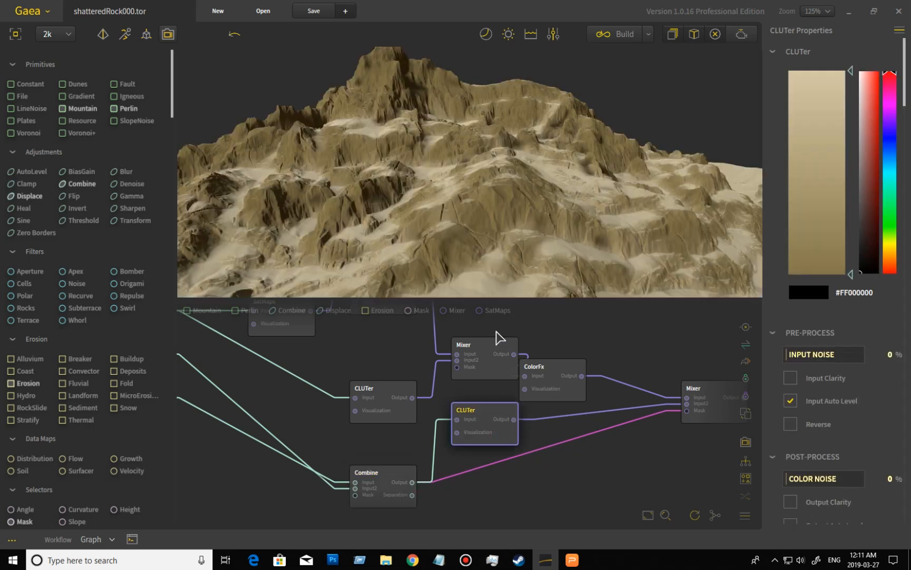
{"action": "left_click_drag", "start_coordinate": [437, 274], "coordinate": [474, 220]}
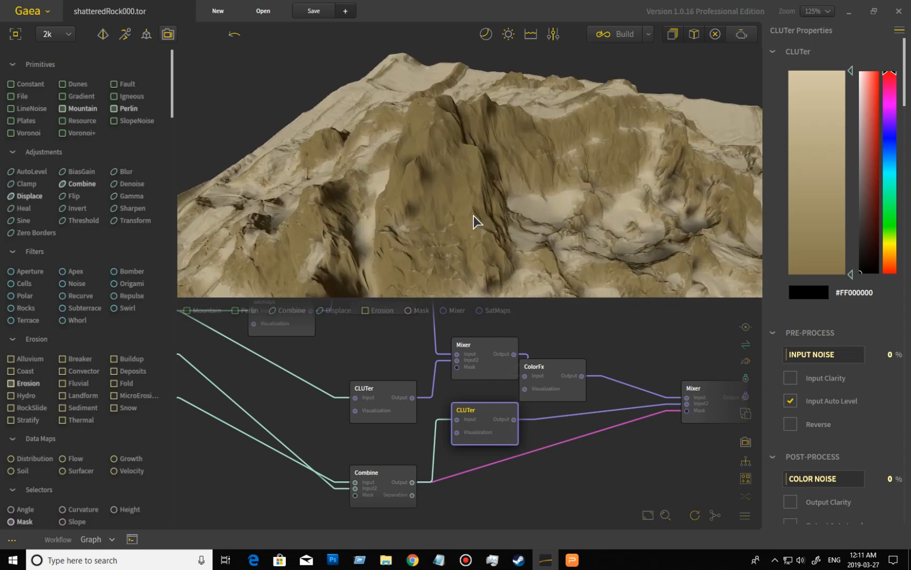
{"action": "left_click_drag", "start_coordinate": [606, 248], "coordinate": [585, 285]}
{"action": "left_click_drag", "start_coordinate": [529, 254], "coordinate": [530, 304]}
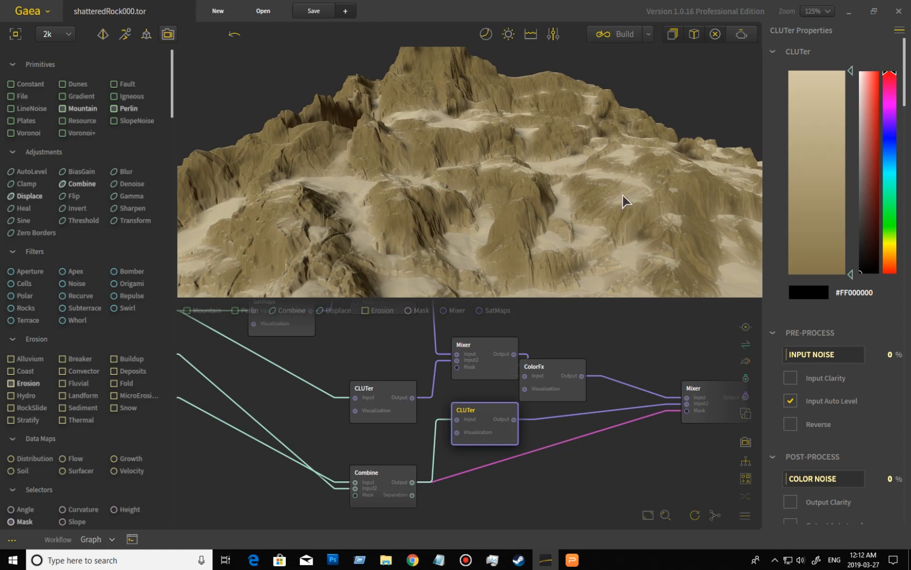
Examine the sand-coloured CLUTer from several angles and compare it with the rock colours in ColorFx.
{"action": "left_click_drag", "start_coordinate": [610, 225], "coordinate": [535, 239]}
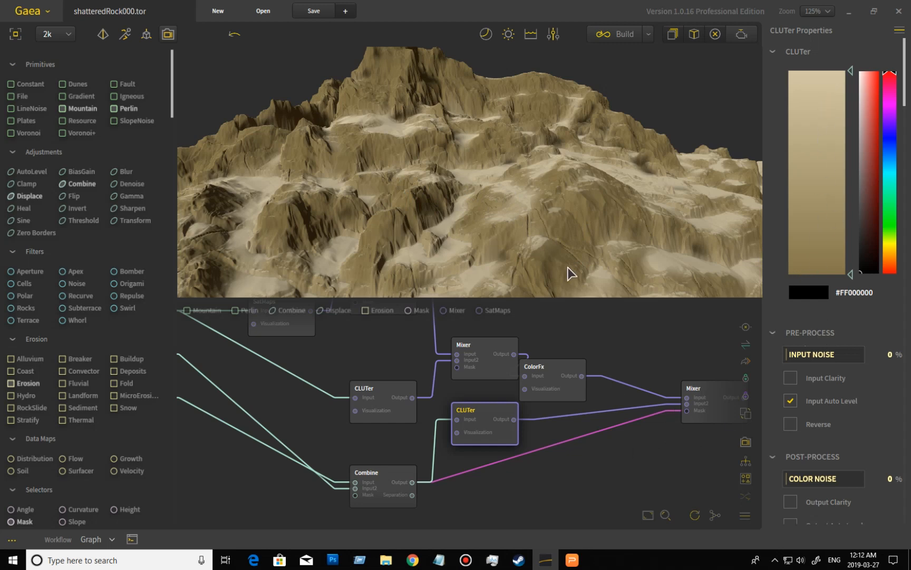
{"action": "mouse_move", "coordinate": [479, 228]}
{"action": "left_mouse_down"}
{"action": "mouse_move", "coordinate": [520, 234]}
{"action": "mouse_move", "coordinate": [464, 225]}
{"action": "left_mouse_up"}
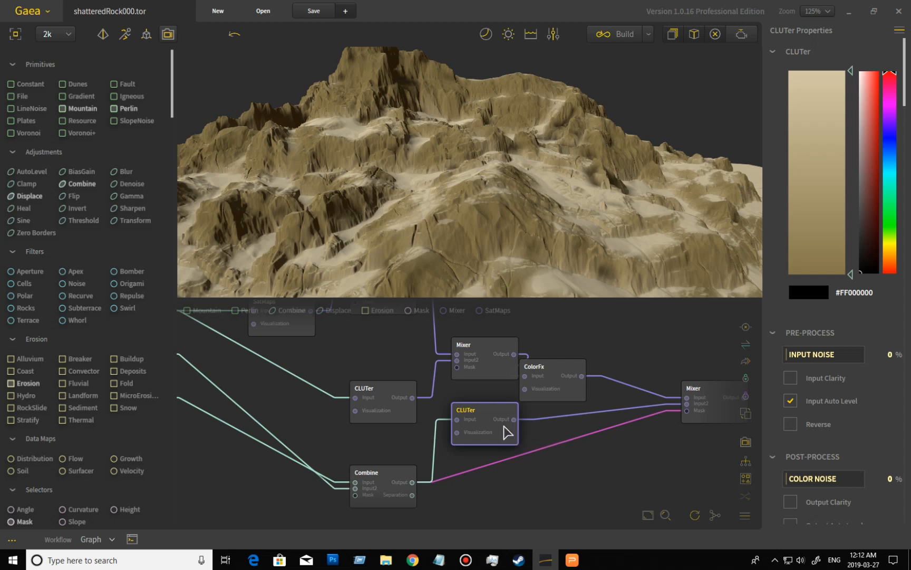
{"action": "mouse_move", "coordinate": [504, 431]}
{"action": "left_click", "coordinate": [554, 398]}
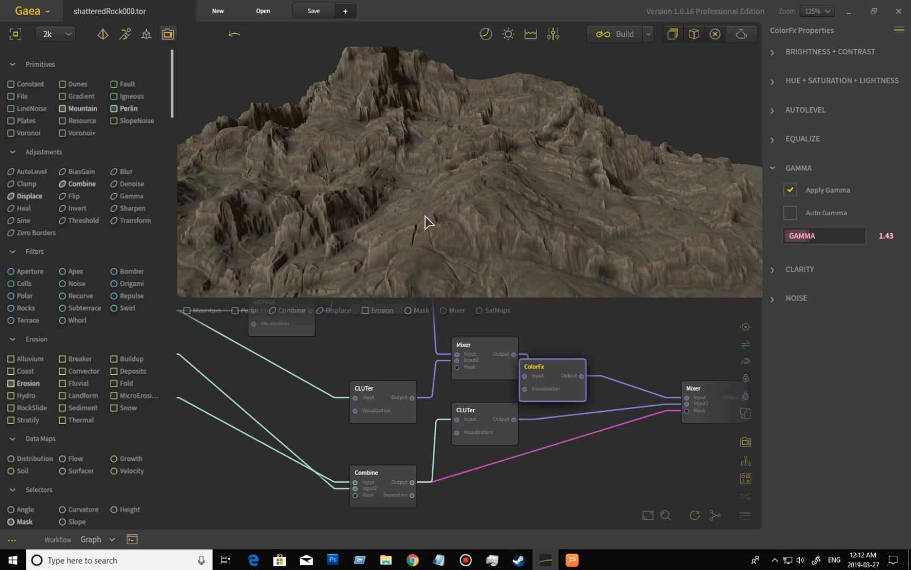
Preview the final Mixer combining ColorFx with the sand CLUTer from several angles, and snooze the Windows update reminder.
{"action": "left_click", "coordinate": [716, 397]}
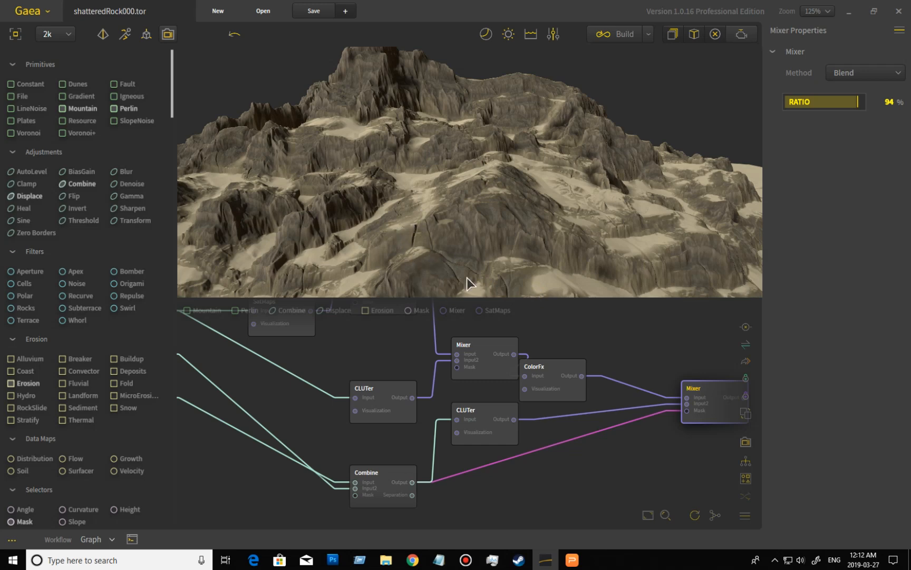
{"action": "left_click_drag", "start_coordinate": [477, 265], "coordinate": [502, 259]}
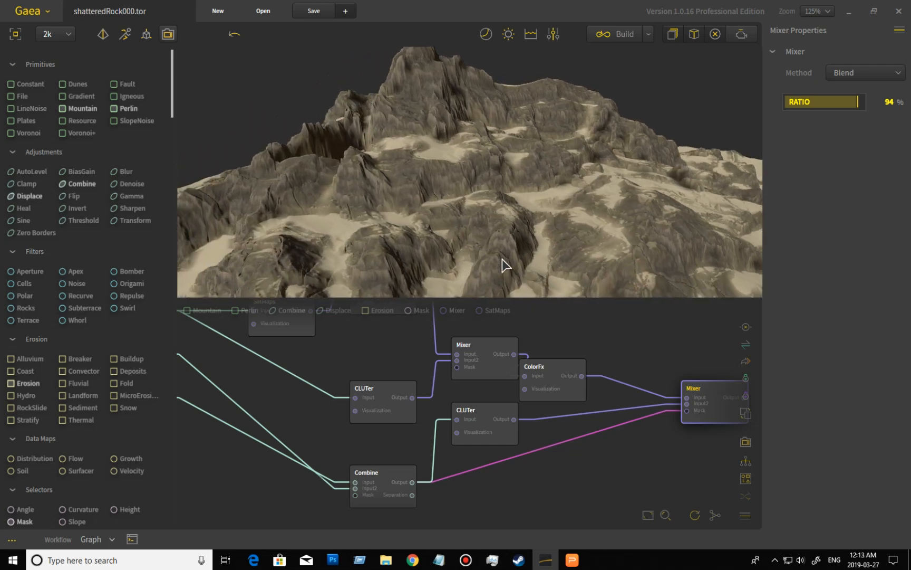
{"action": "scroll", "coordinate": [502, 259], "scroll_direction": "down", "scroll_amount": 5}
{"action": "scroll", "coordinate": [502, 259], "scroll_direction": "up", "scroll_amount": 5}
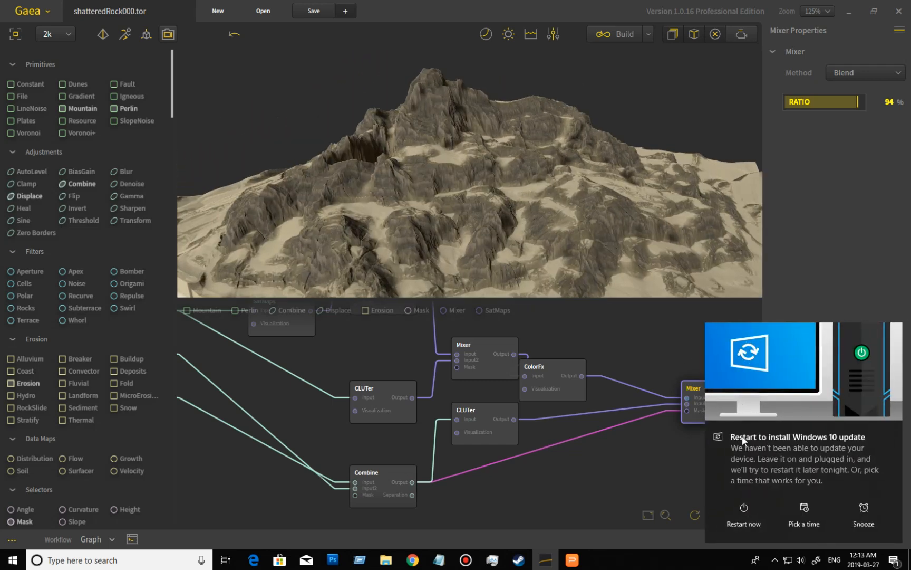
{"action": "left_click", "coordinate": [855, 509]}
{"action": "left_click_drag", "start_coordinate": [570, 220], "coordinate": [470, 242]}
Trace the node graph back from the final Mixer through the colour and snow branches to the Erosion and Landform nodes.
{"action": "middle_click_drag", "start_coordinate": [629, 365], "coordinate": [569, 446]}
{"action": "middle_click_drag", "start_coordinate": [432, 390], "coordinate": [620, 378]}
{"action": "middle_click_drag", "start_coordinate": [392, 437], "coordinate": [578, 402]}
{"action": "middle_click_drag", "start_coordinate": [232, 430], "coordinate": [413, 493]}
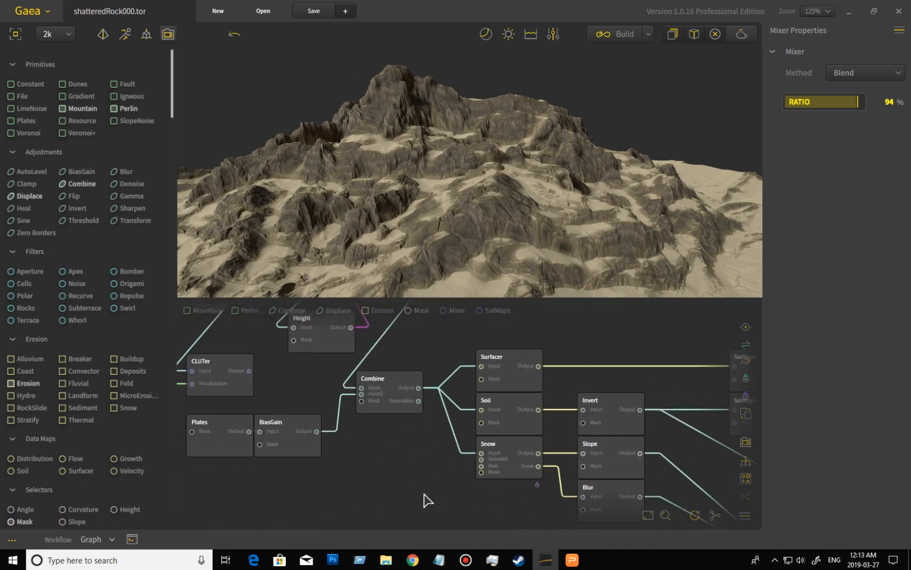
{"action": "middle_click_drag", "start_coordinate": [325, 480], "coordinate": [500, 520]}
{"action": "middle_click_drag", "start_coordinate": [292, 494], "coordinate": [443, 566]}
{"action": "middle_click_drag", "start_coordinate": [239, 417], "coordinate": [380, 475]}
{"action": "scroll", "coordinate": [348, 462], "scroll_direction": "down", "scroll_amount": 2}
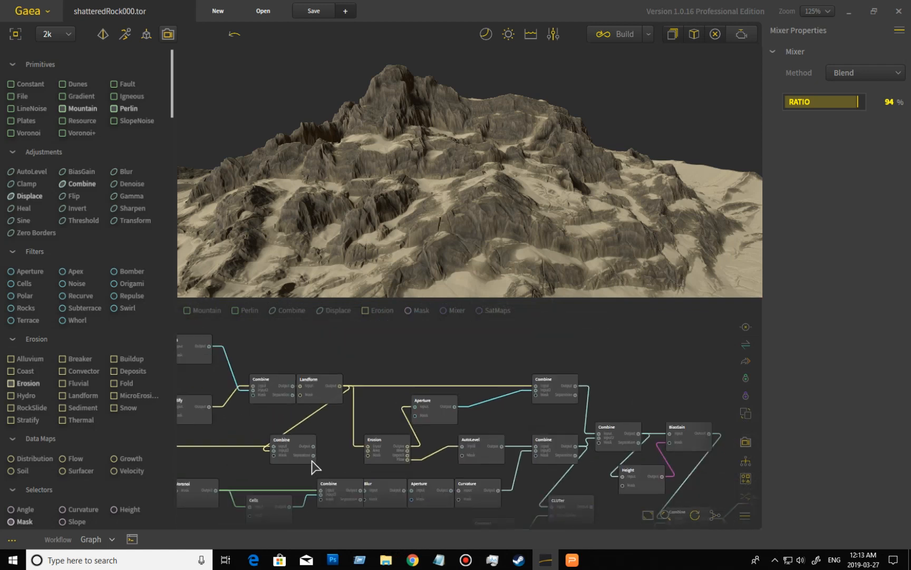
Review the early shape nodes from Landform back through Terrace and Stratify to the starting Gradient and Voronoi.
{"action": "scroll", "coordinate": [311, 460], "scroll_direction": "down", "scroll_amount": 1}
{"action": "middle_click_drag", "start_coordinate": [238, 463], "coordinate": [451, 464]}
{"action": "scroll", "coordinate": [431, 469], "scroll_direction": "up", "scroll_amount": 1}
{"action": "middle_click_drag", "start_coordinate": [354, 463], "coordinate": [393, 494]}
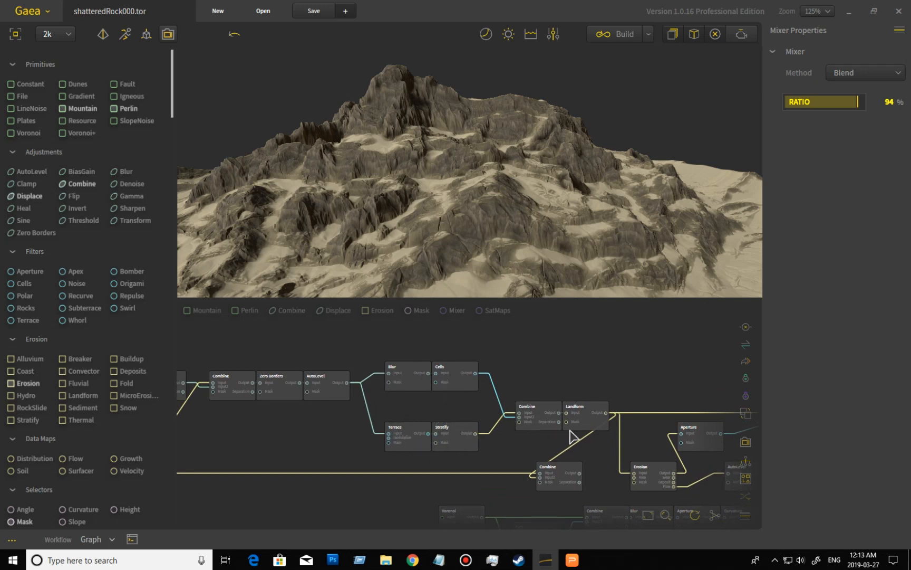
{"action": "mouse_move", "coordinate": [454, 219]}
{"action": "left_mouse_down"}
{"action": "mouse_move", "coordinate": [397, 206]}
{"action": "mouse_move", "coordinate": [441, 204]}
{"action": "mouse_move", "coordinate": [458, 231]}
{"action": "mouse_move", "coordinate": [482, 222]}
{"action": "mouse_move", "coordinate": [457, 226]}
{"action": "left_mouse_up"}
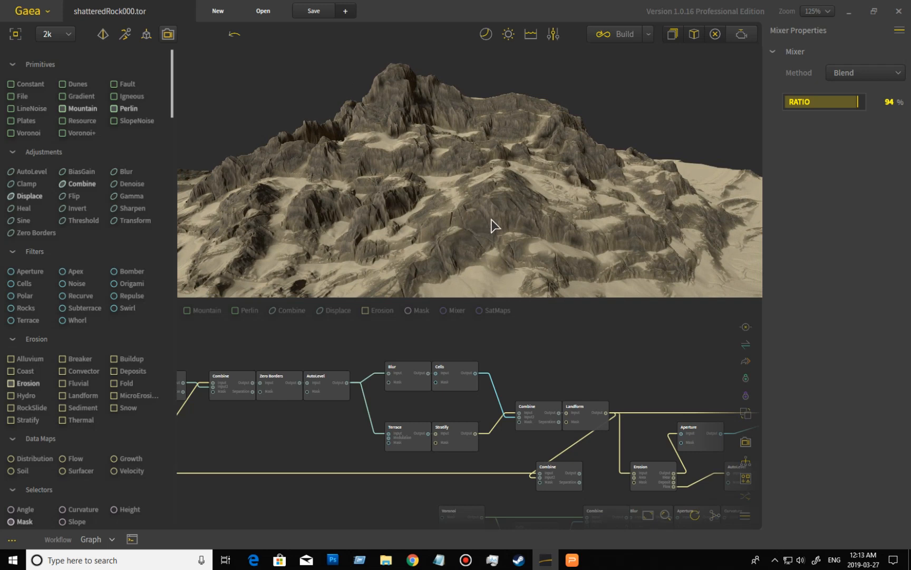
{"action": "mouse_move", "coordinate": [464, 407]}
{"action": "middle_mouse_down"}
{"action": "mouse_move", "coordinate": [408, 393]}
{"action": "mouse_move", "coordinate": [603, 393]}
{"action": "middle_mouse_up"}
{"action": "middle_click_drag", "start_coordinate": [361, 430], "coordinate": [487, 415]}
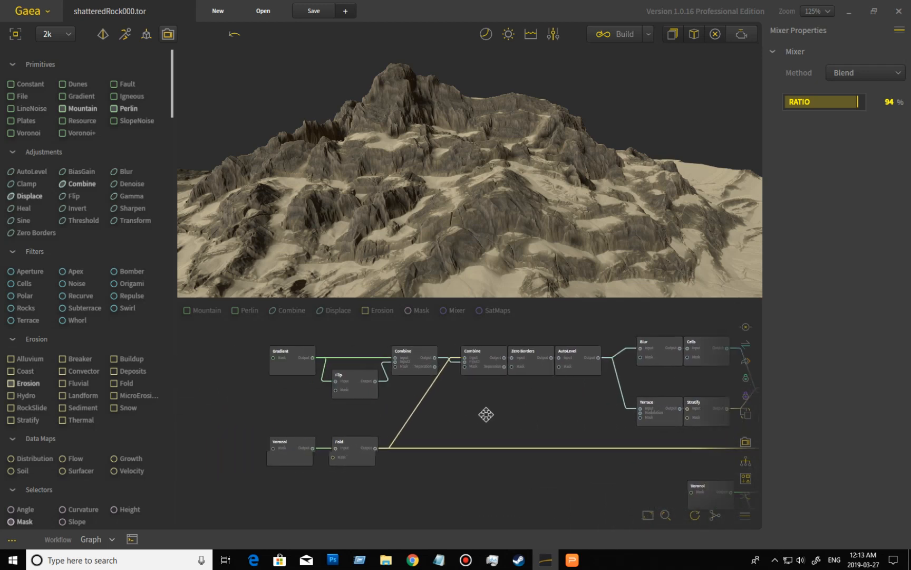
Follow the graph forward from the Gradient and Voronoi nodes to the Erosion, Combine and BiasGain section.
{"action": "mouse_move", "coordinate": [388, 430]}
{"action": "middle_mouse_down"}
{"action": "mouse_move", "coordinate": [230, 441]}
{"action": "mouse_move", "coordinate": [229, 418]}
{"action": "middle_mouse_up"}
{"action": "middle_click_drag", "start_coordinate": [428, 426], "coordinate": [261, 412]}
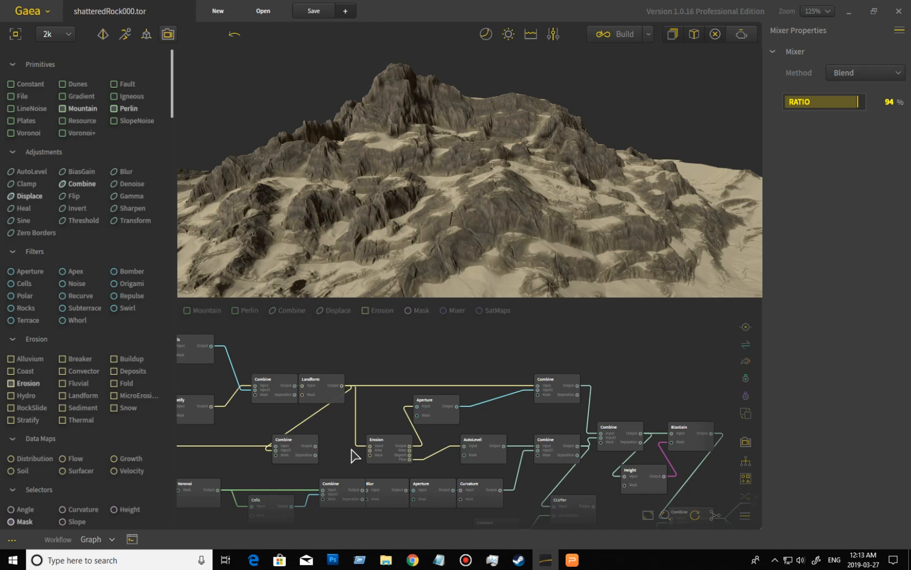
{"action": "middle_click_drag", "start_coordinate": [348, 458], "coordinate": [311, 440]}
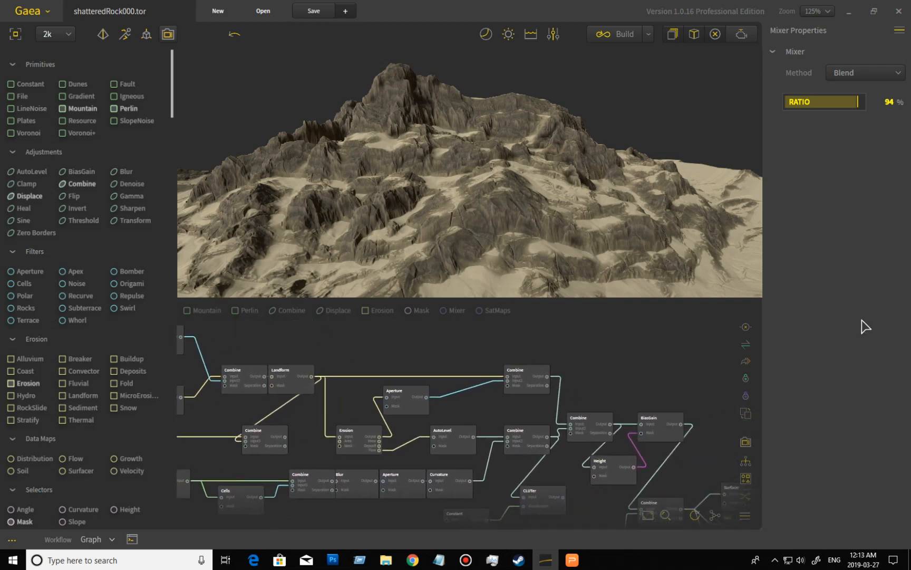